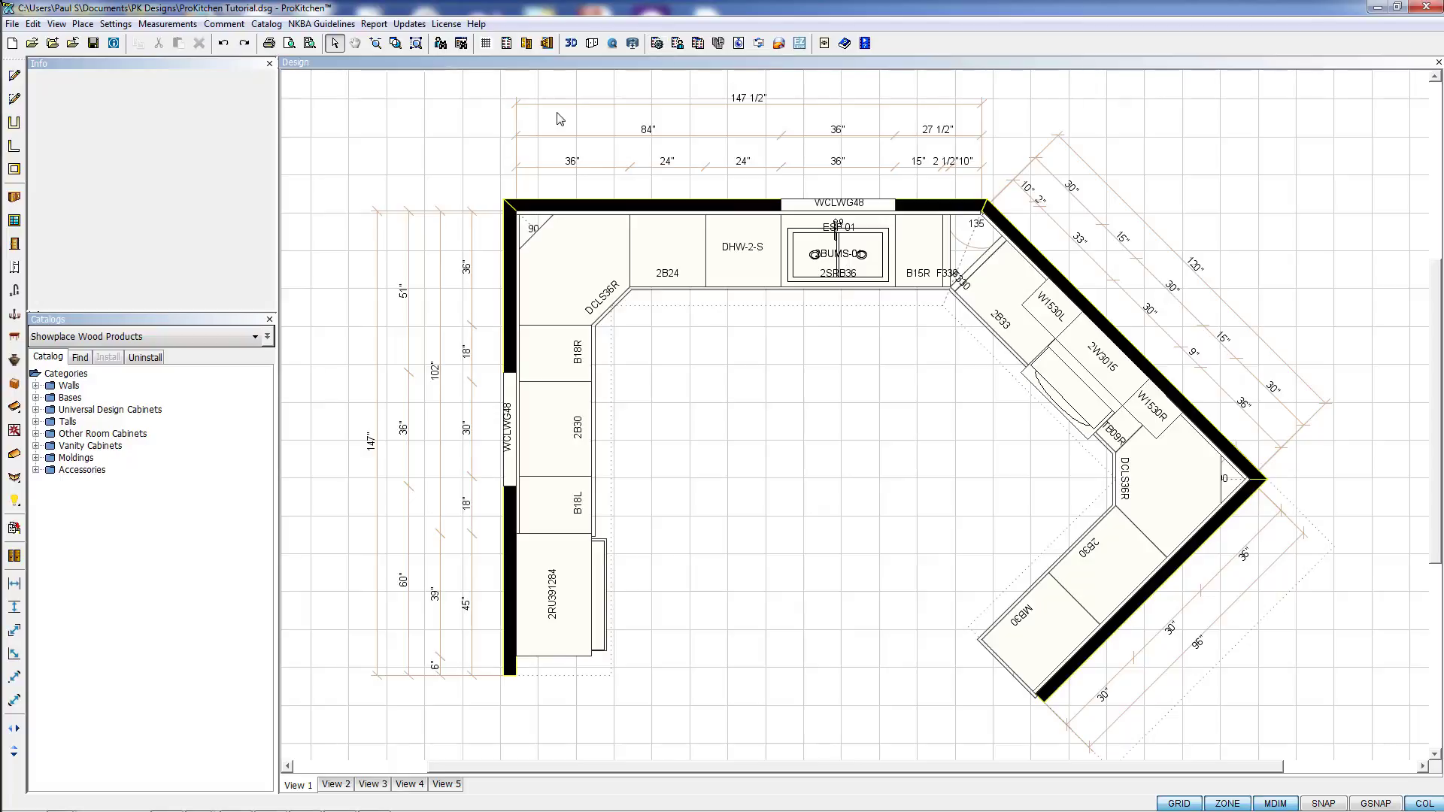
# - Start the manufacturer order report with Showplace Wood Products as the catalog
pyautogui.click(527, 43)
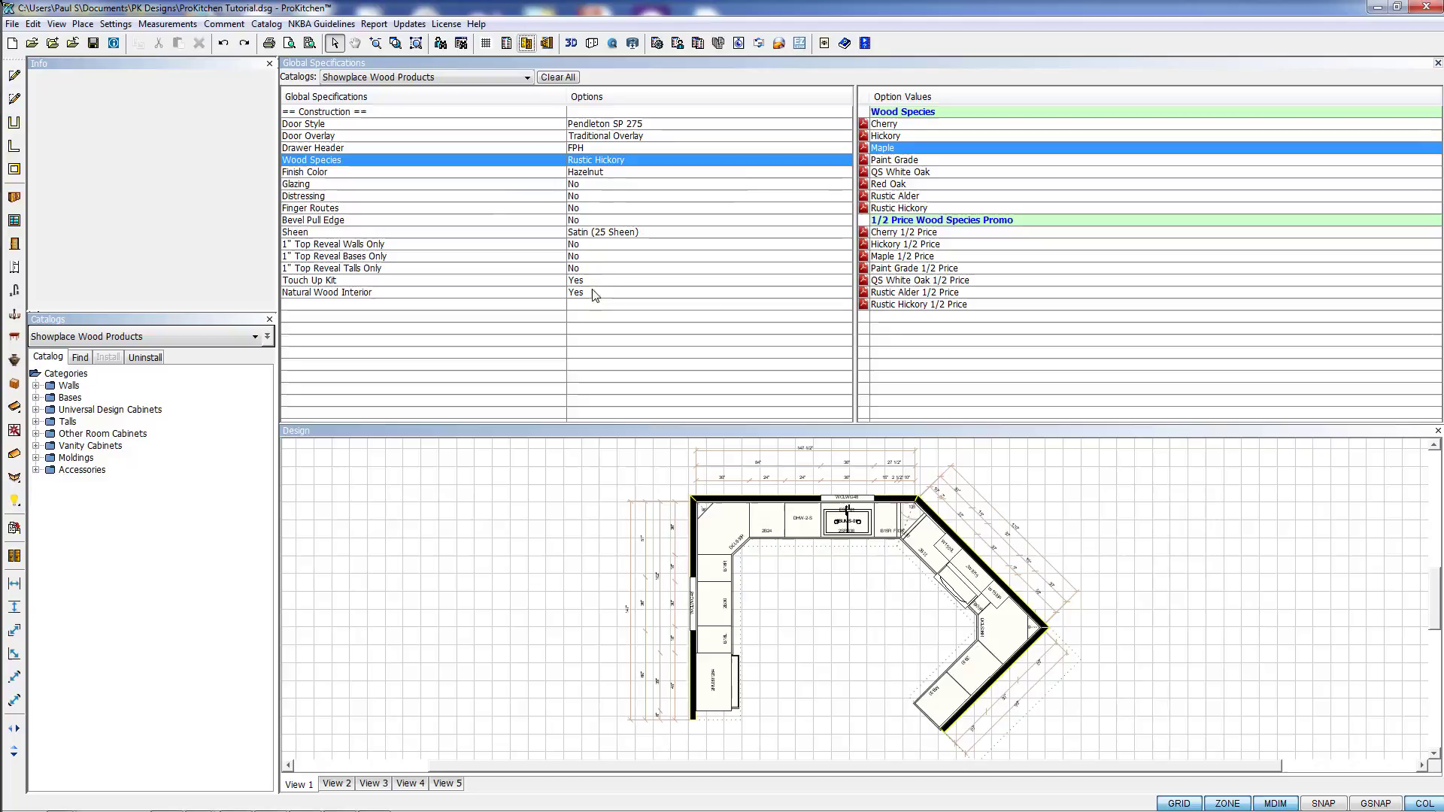
pyautogui.click(527, 44)
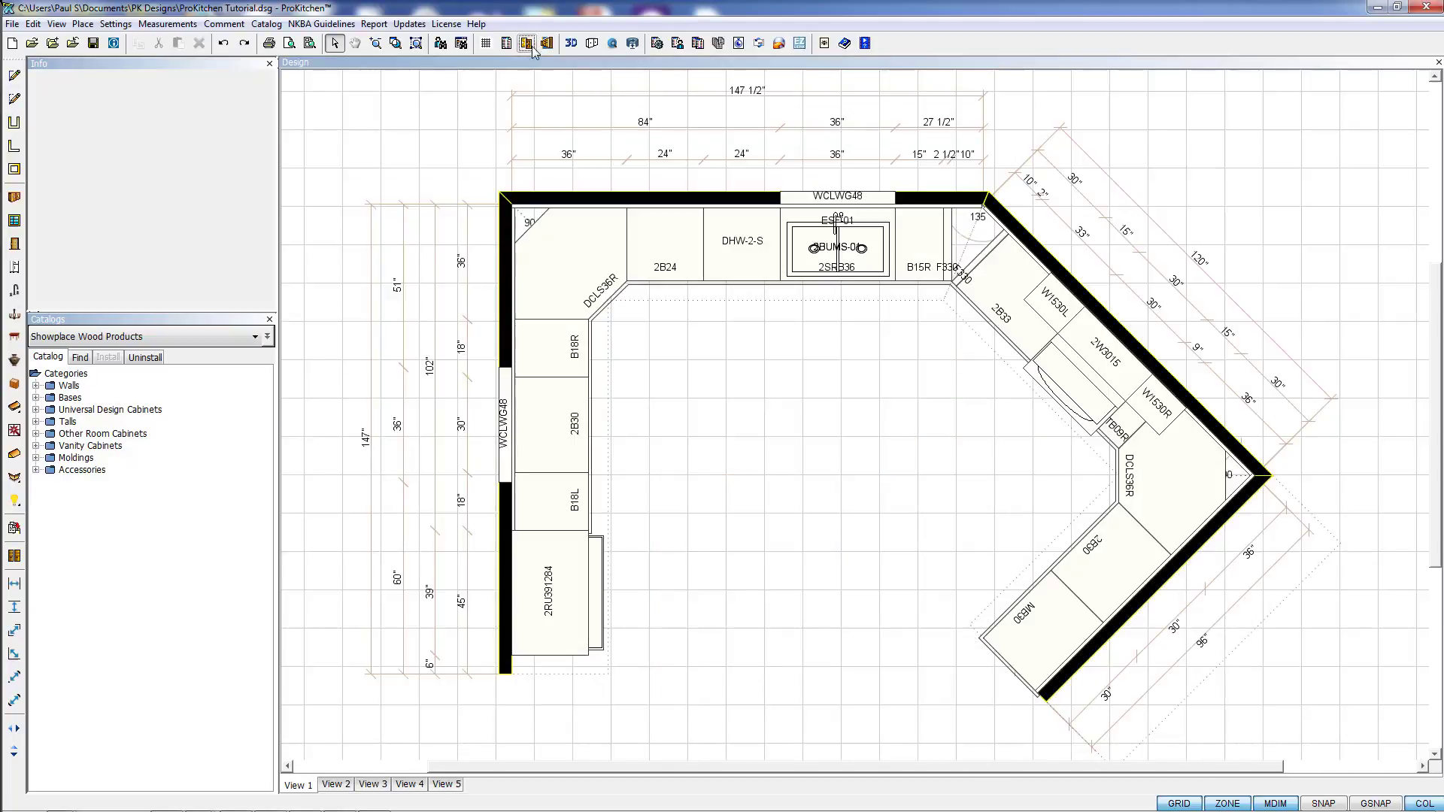
pyautogui.click(657, 43)
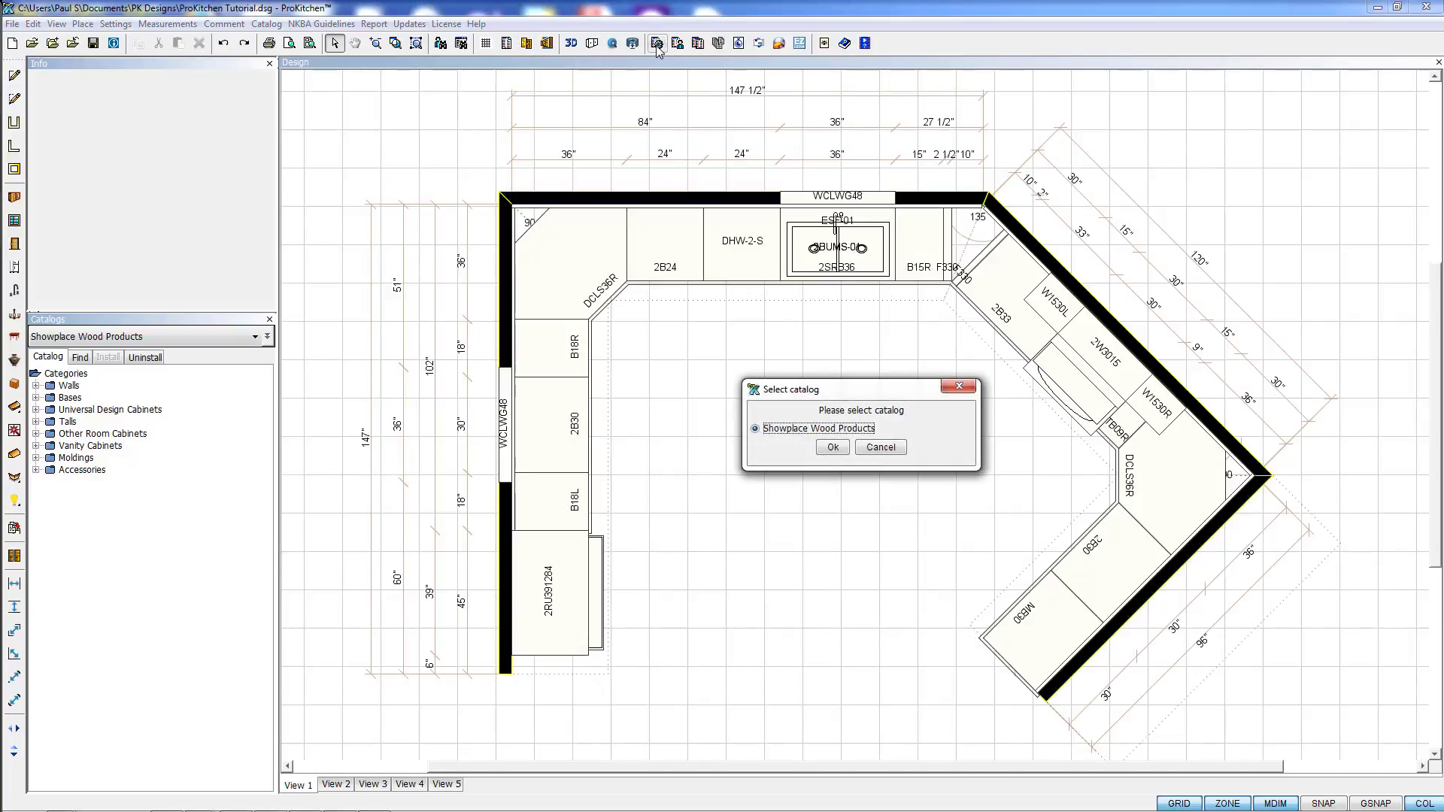
pyautogui.click(830, 450)
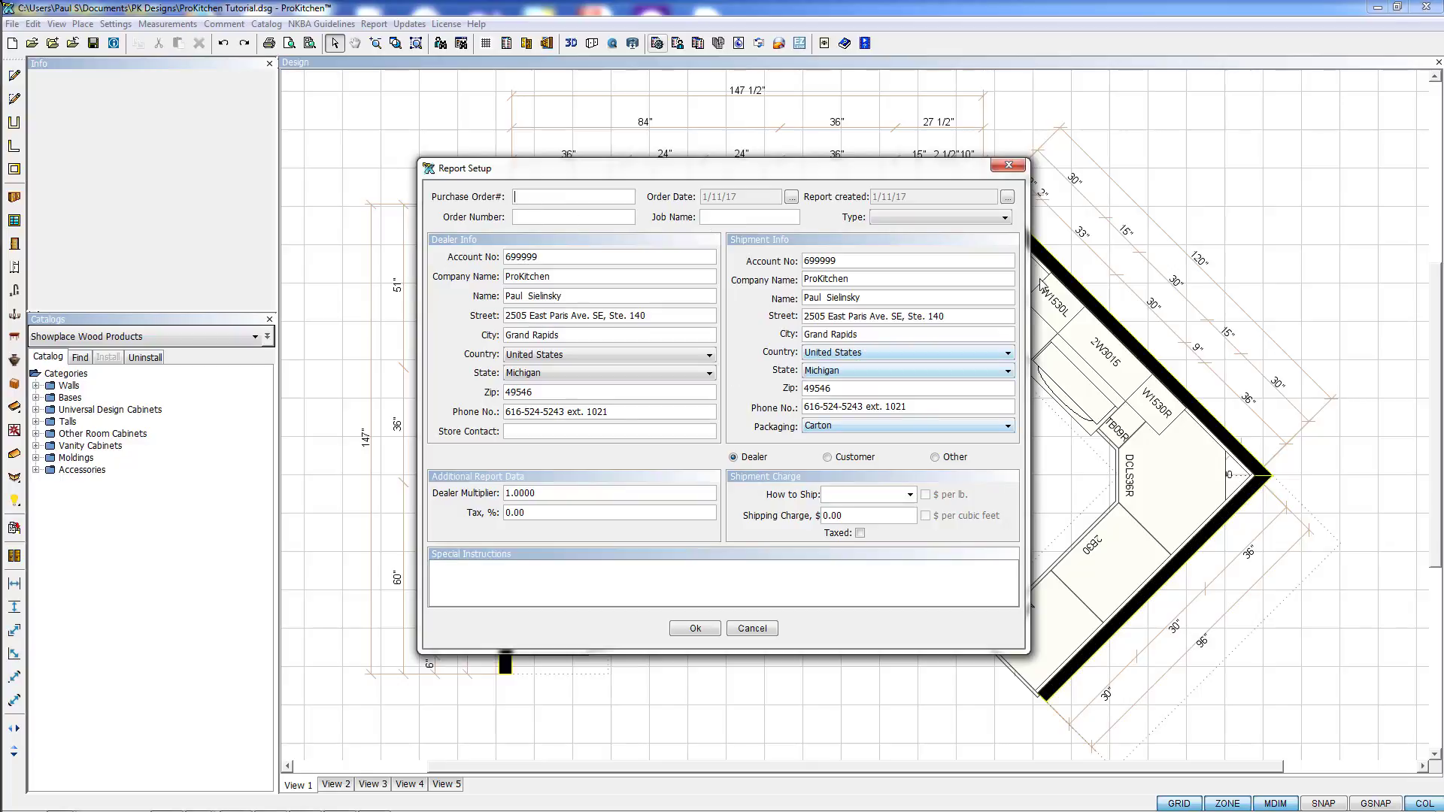
# - Review the order type and special instructions in Report Setup, then confirm to build the report
pyautogui.click(1001, 218)
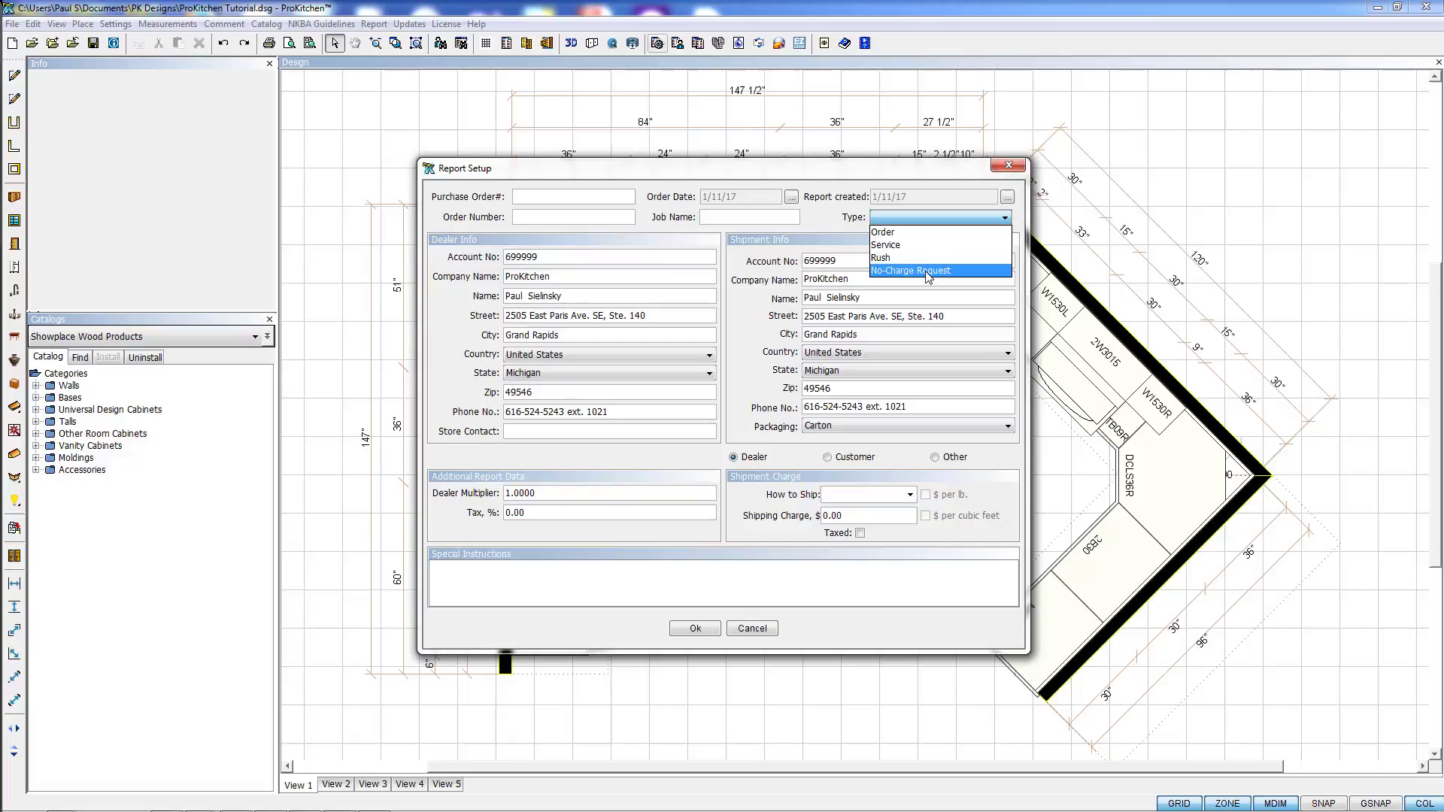
pyautogui.click(820, 233)
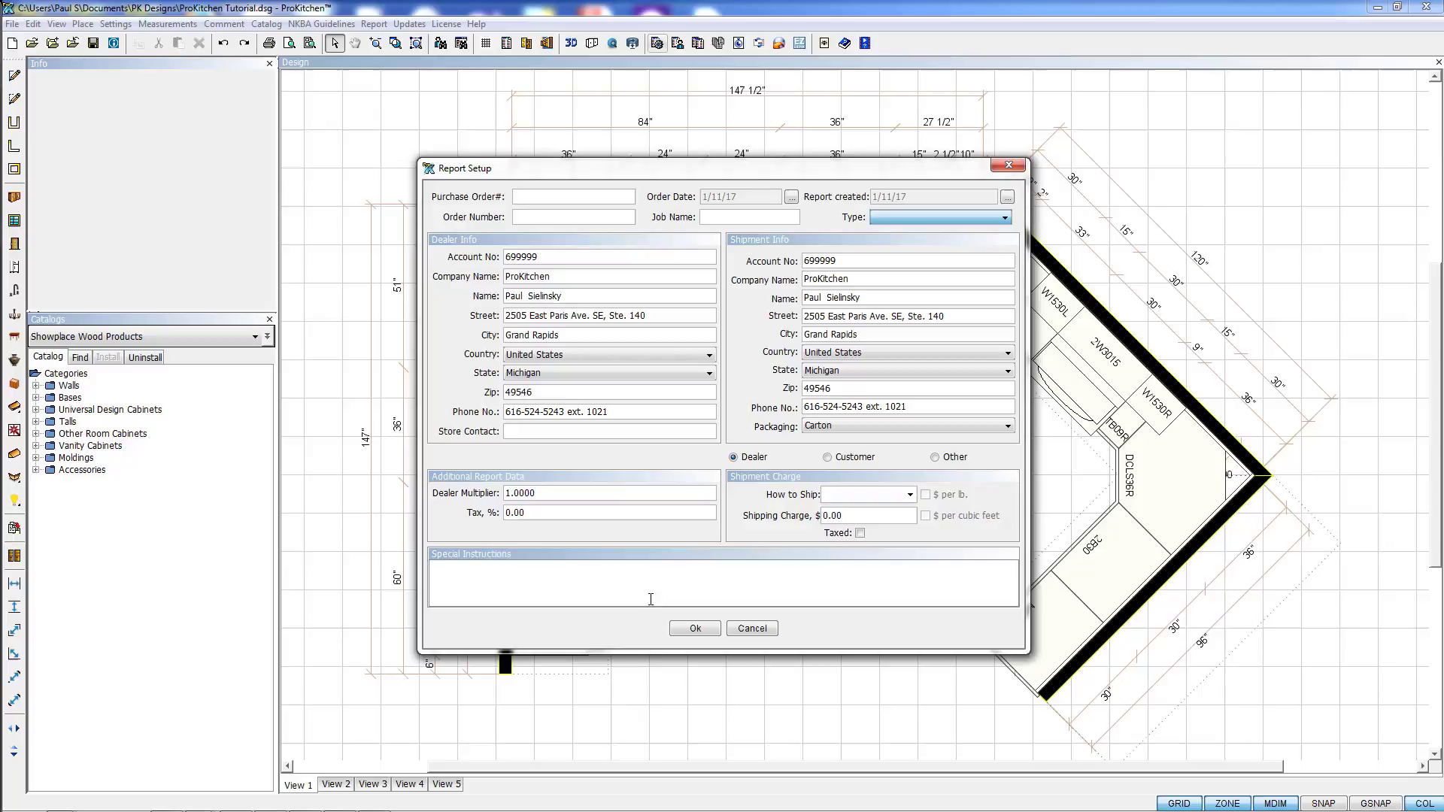
pyautogui.click(463, 571)
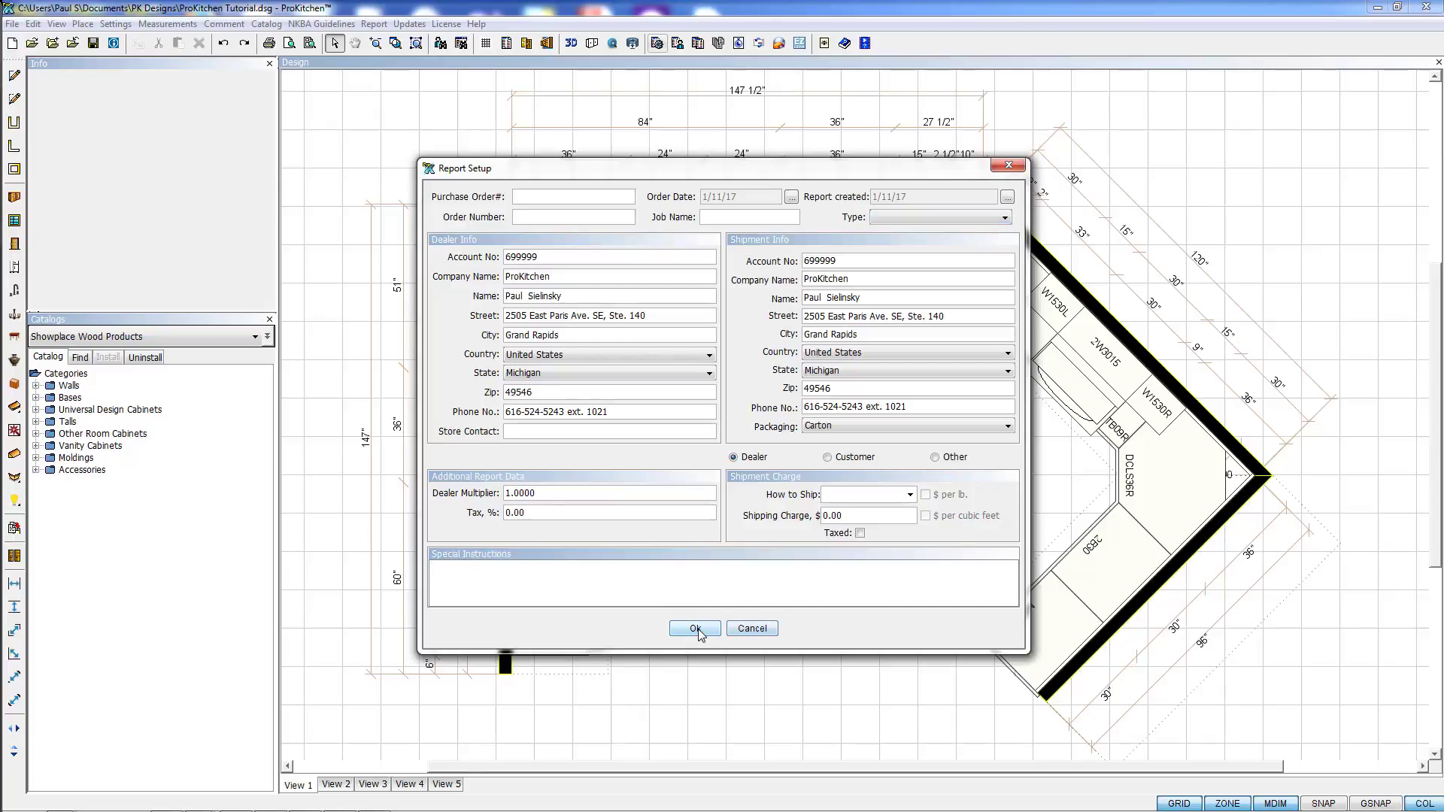
pyautogui.hotkey('shift', 'Tab')
pyautogui.press('Tab')
pyautogui.click(706, 630)
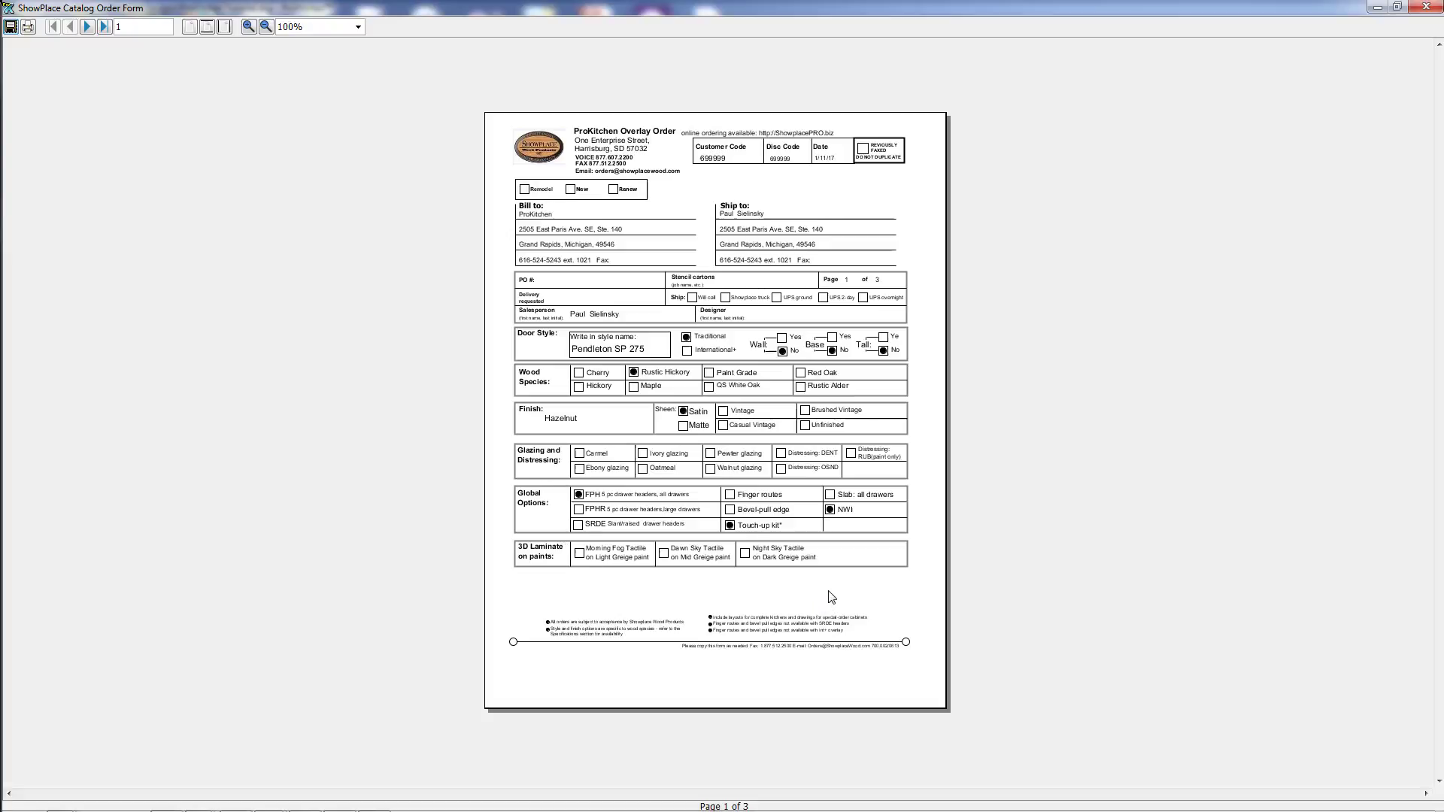
# - Page through the Showplace order form to its $13259.67 Total Report, then close the preview
pyautogui.click(87, 27)
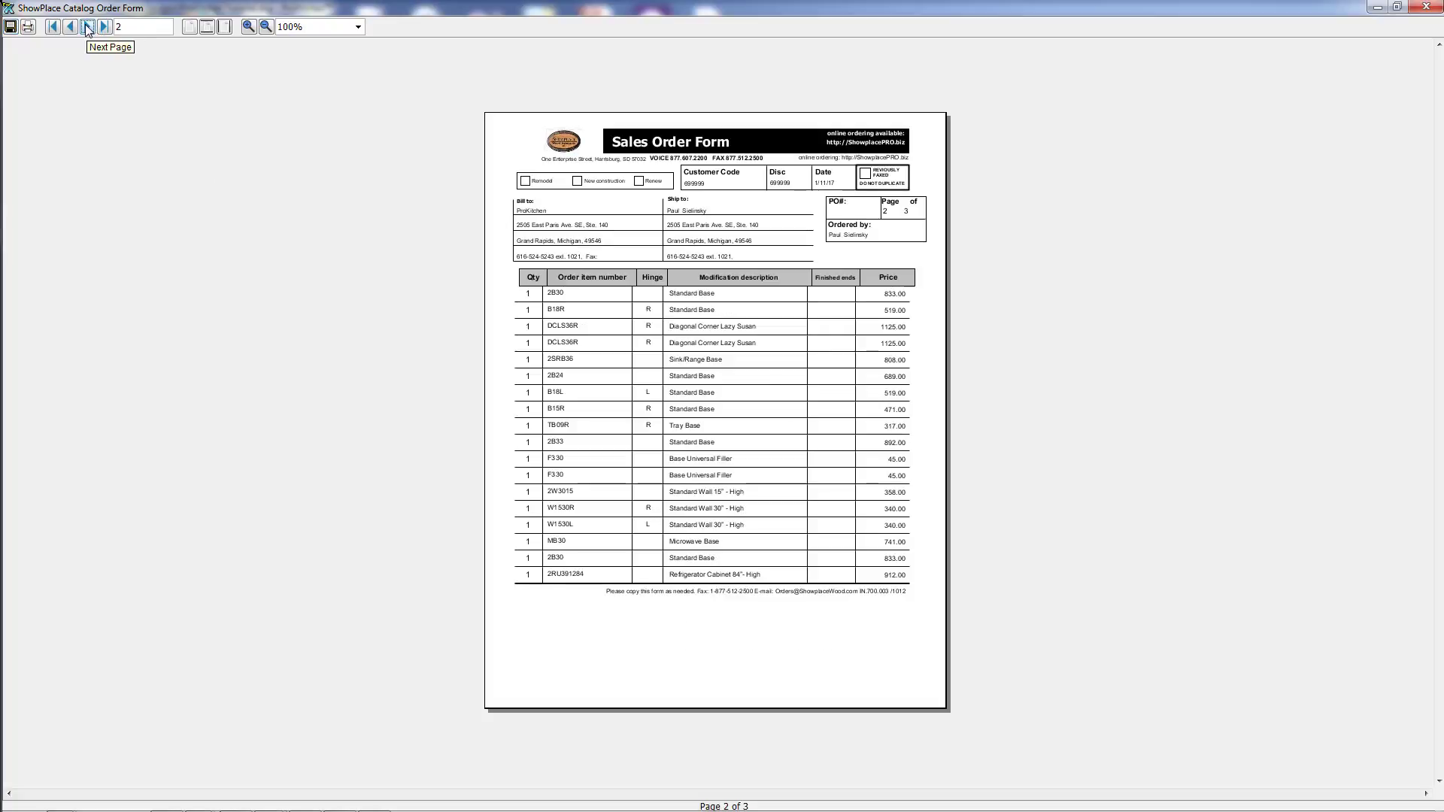
pyautogui.click(88, 27)
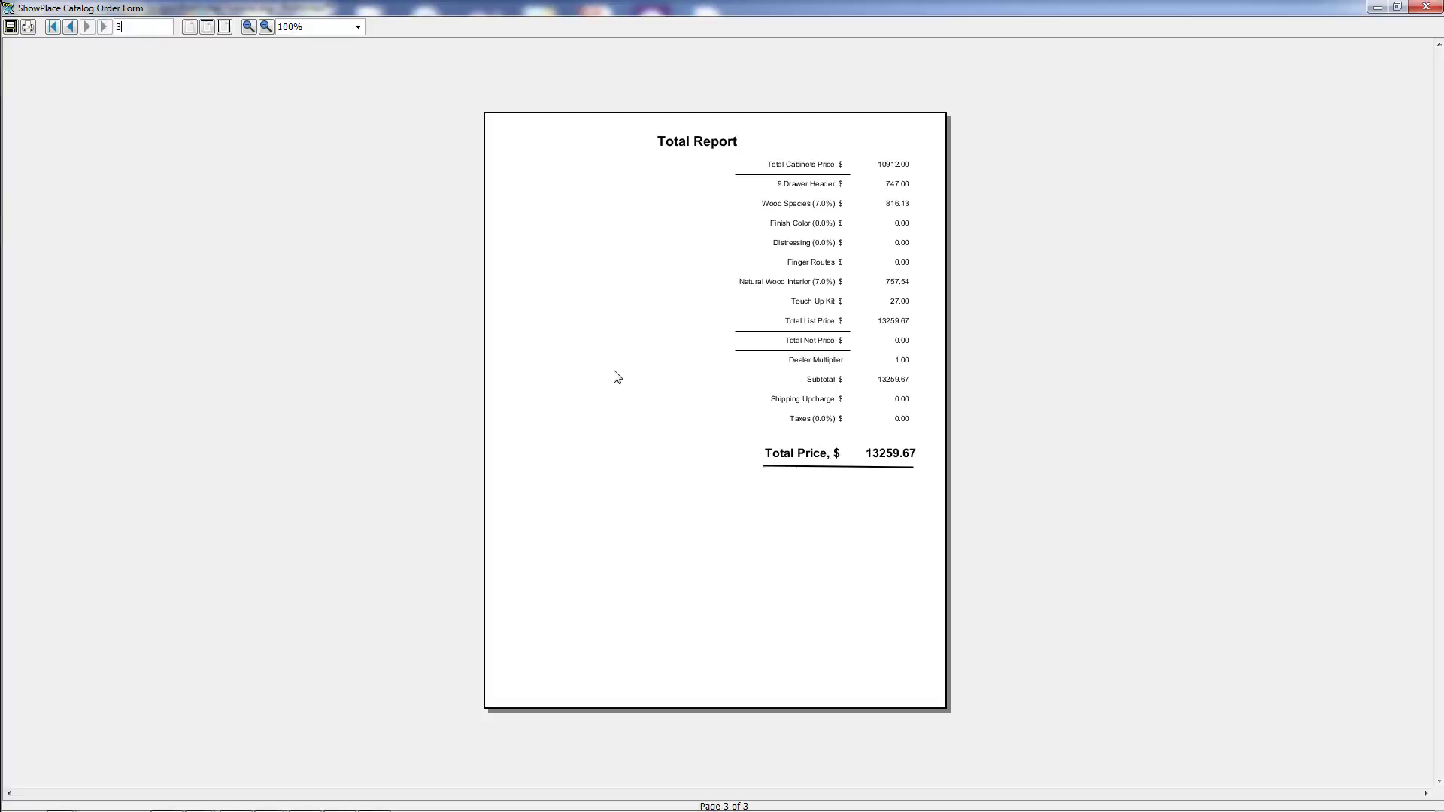
pyautogui.click(1425, 9)
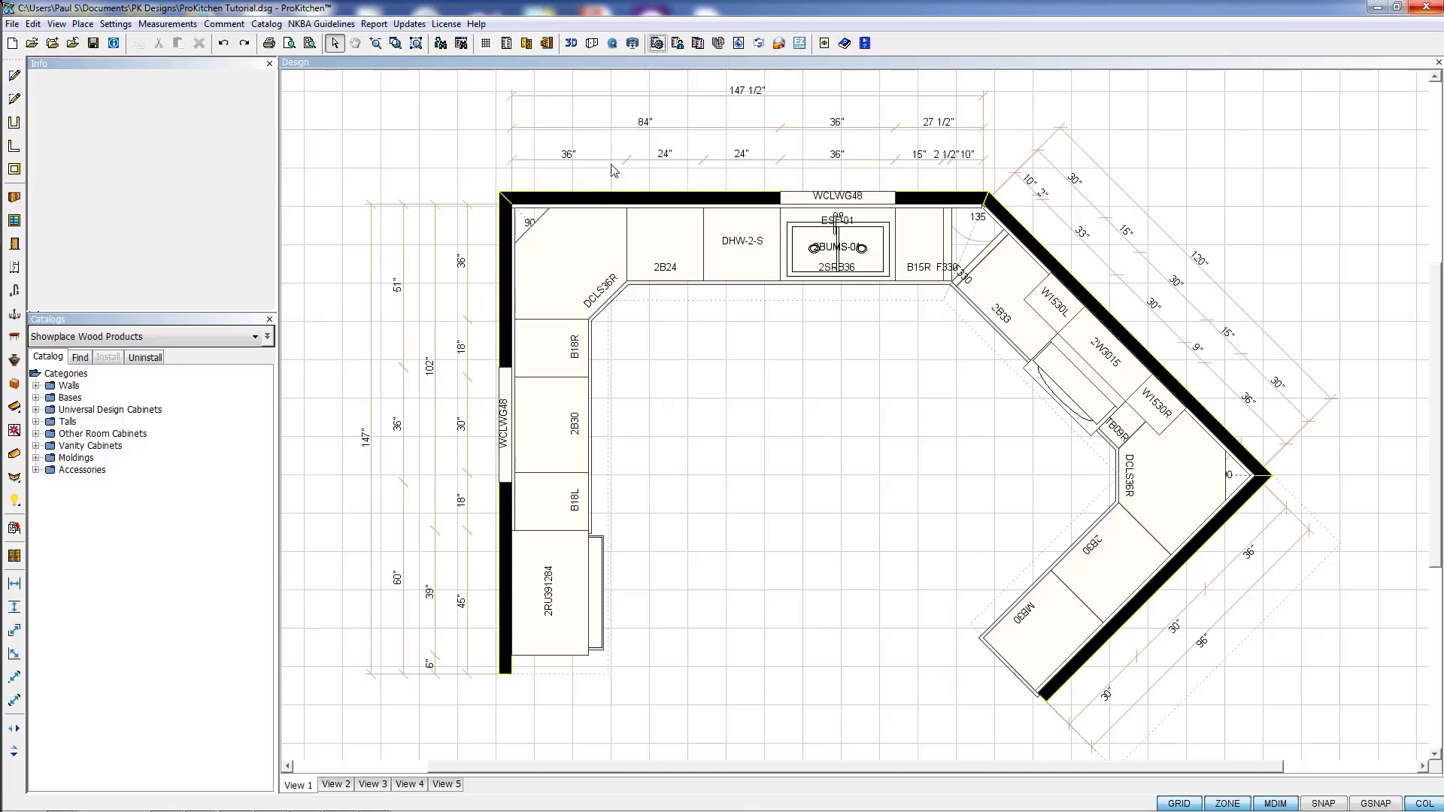
# - Open the customer report settings and change Sales Tax and Design Charge to 0
pyautogui.click(677, 44)
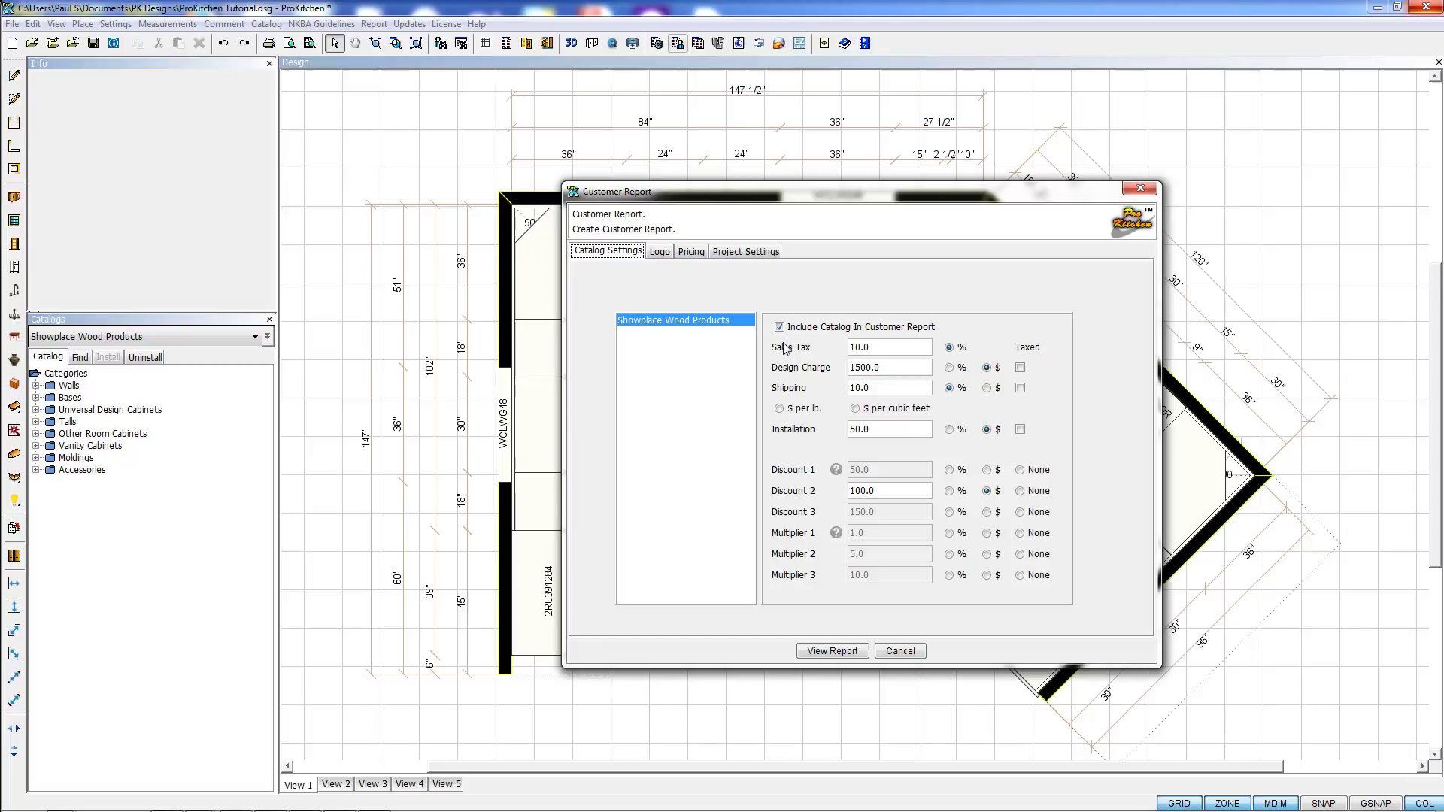
pyautogui.moveTo(878, 347); pyautogui.dragTo(847, 349)
pyautogui.write('0')
pyautogui.moveTo(878, 367); pyautogui.dragTo(849, 388)
pyautogui.write('0')
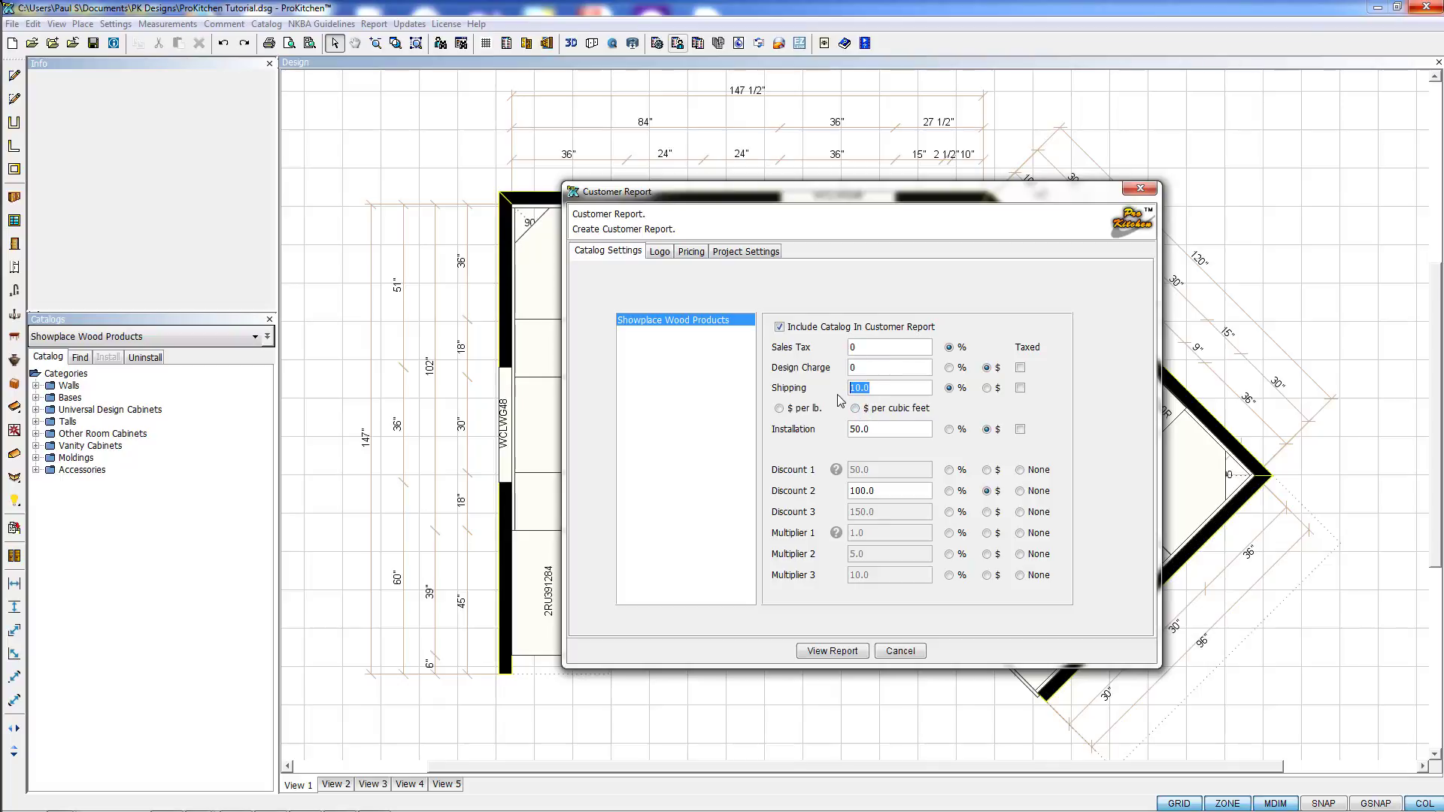
pyautogui.write('0')
# - Change the Installation charge to 0 and set Discount 2 to None
pyautogui.doubleClick(859, 429)
pyautogui.click(880, 430)
pyautogui.moveTo(872, 429); pyautogui.dragTo(838, 432)
pyautogui.write('0')
pyautogui.click(1020, 492)
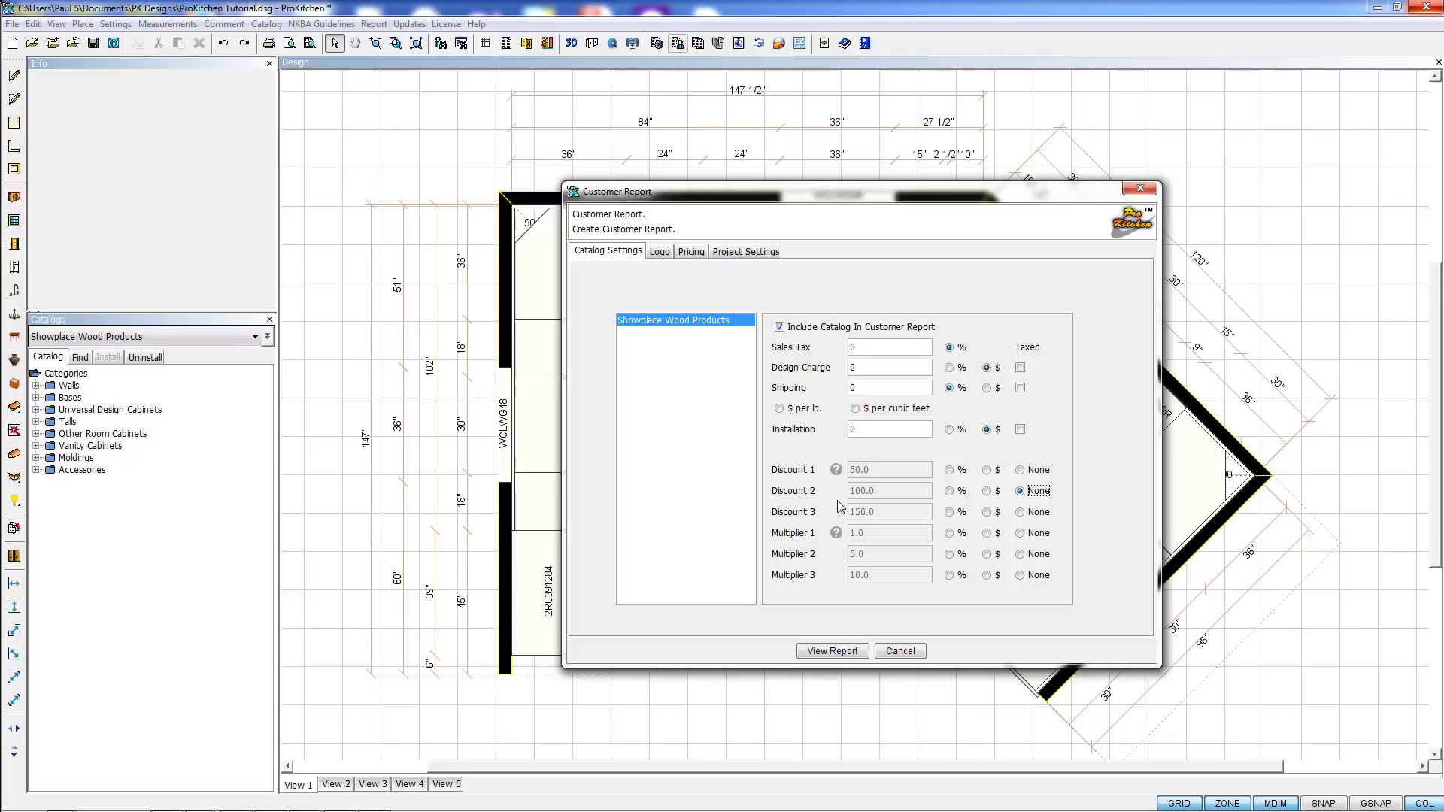
# - Show the Pricing table listing 18 Showplace SKUs with prices and 0.00 installation each
pyautogui.moveTo(837, 471)
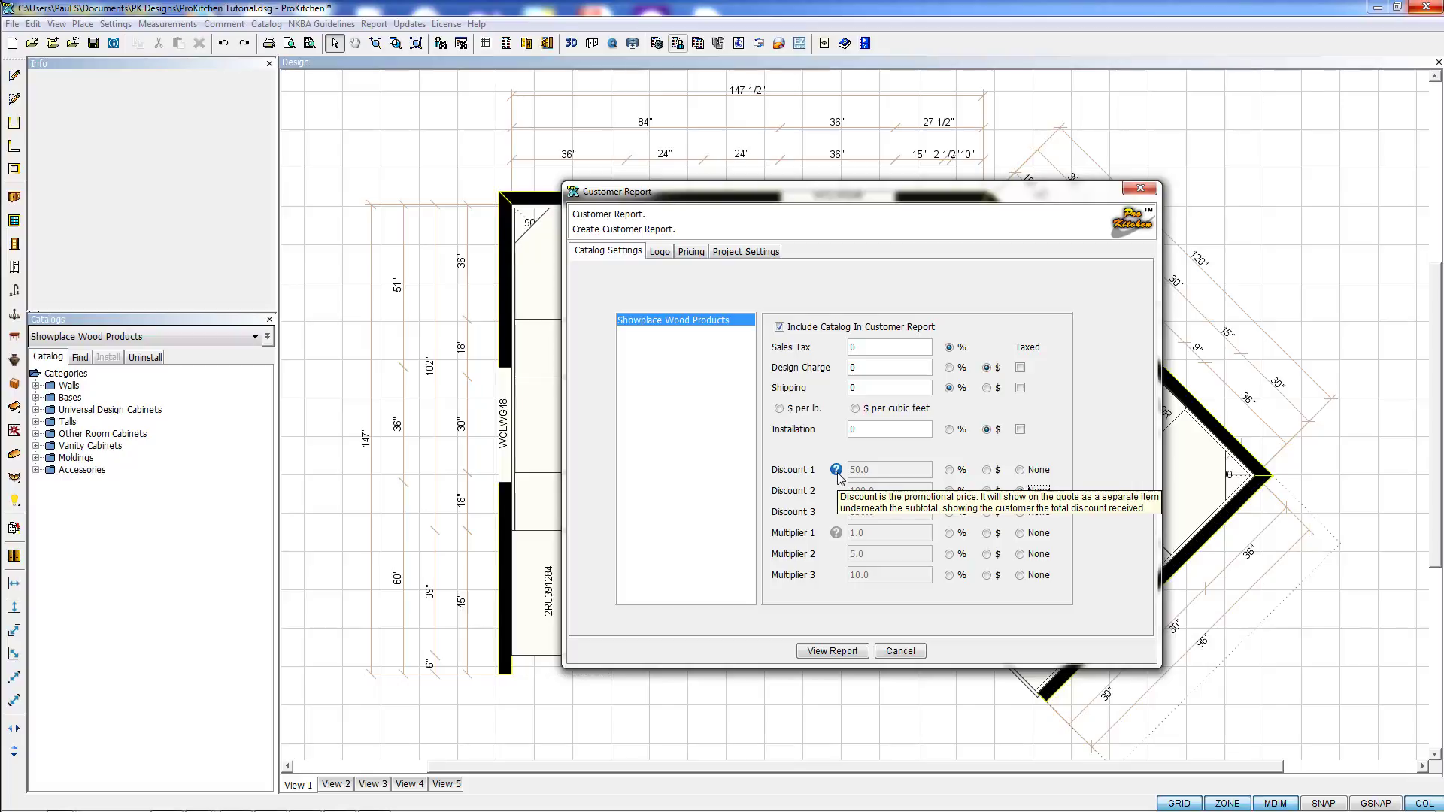
pyautogui.moveTo(836, 533)
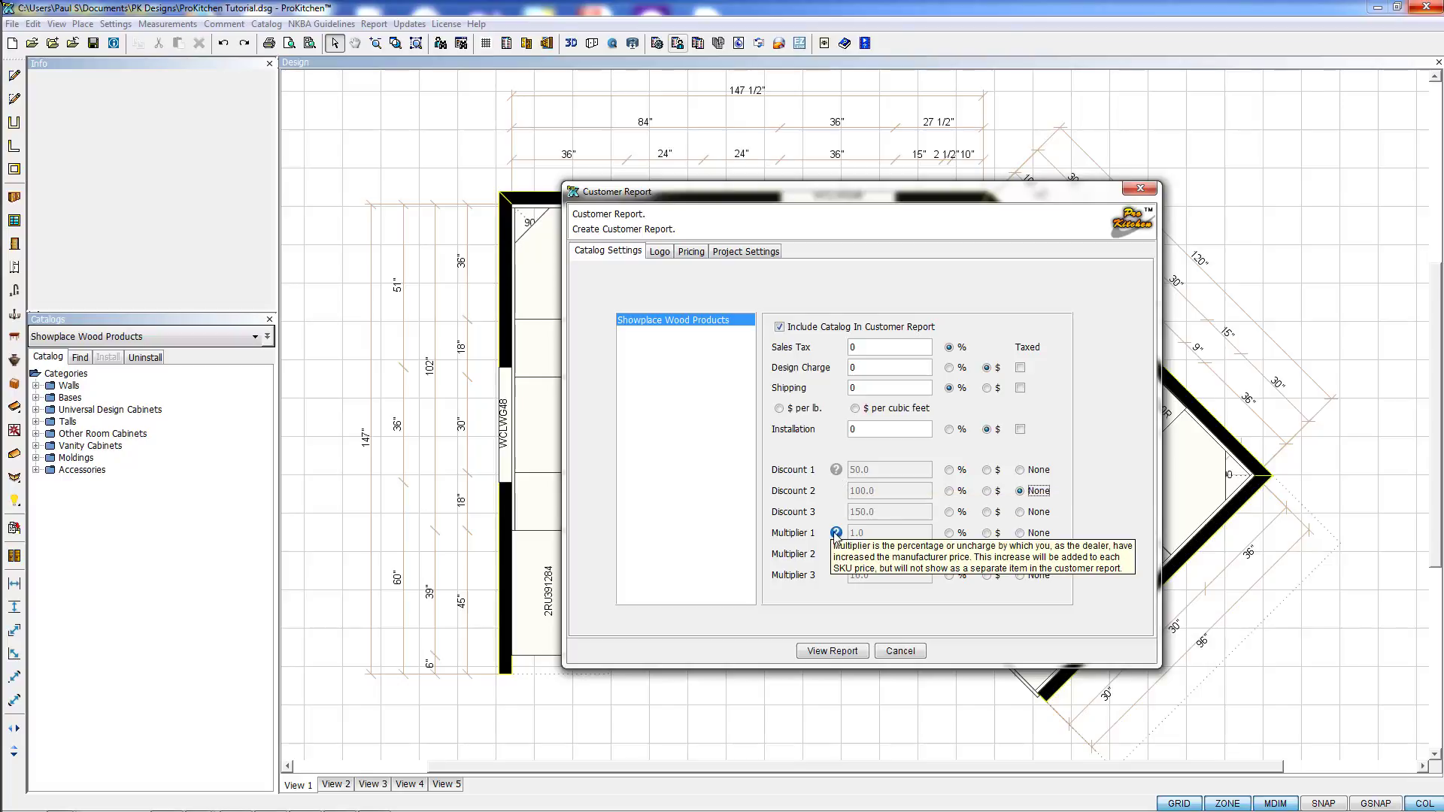
pyautogui.click(662, 253)
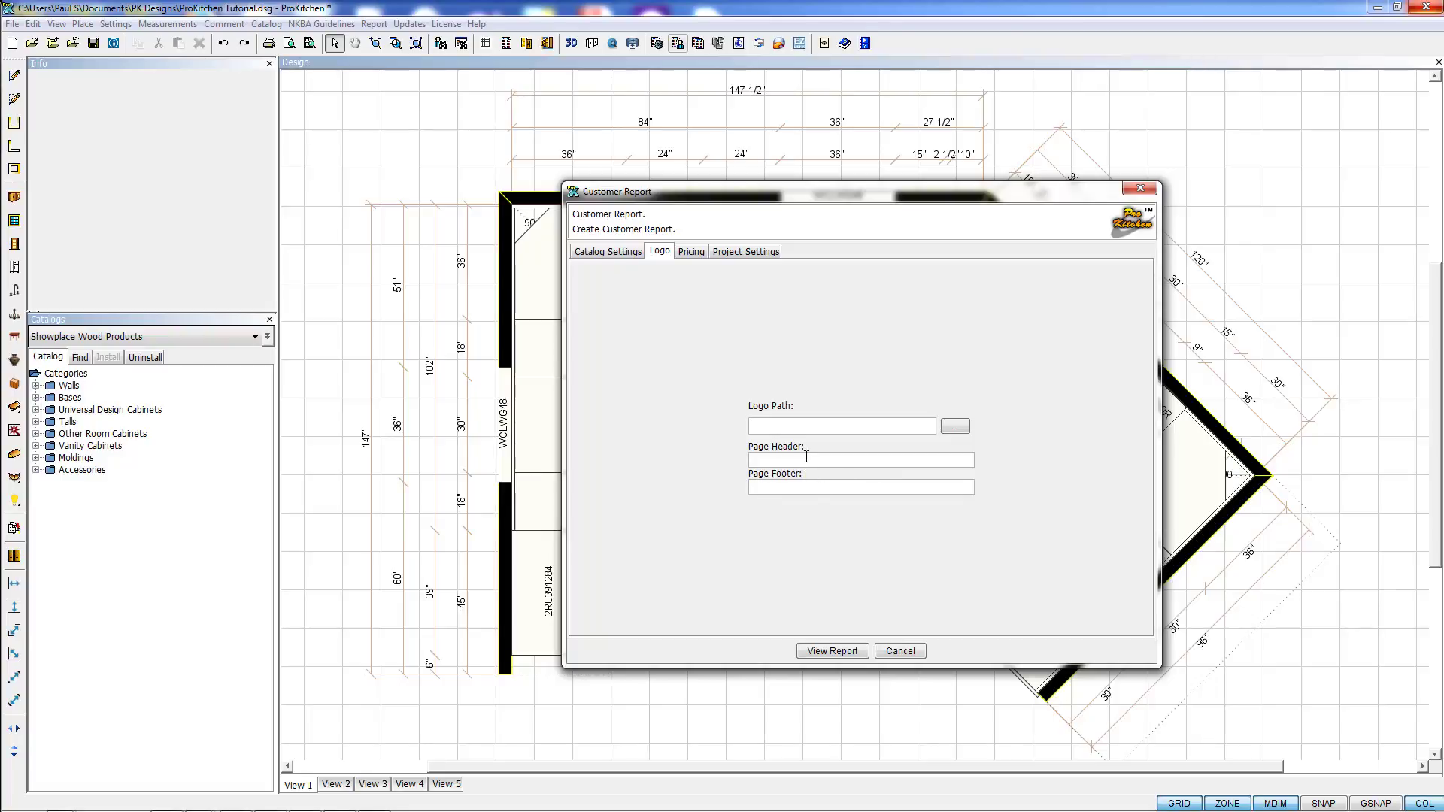
pyautogui.click(692, 253)
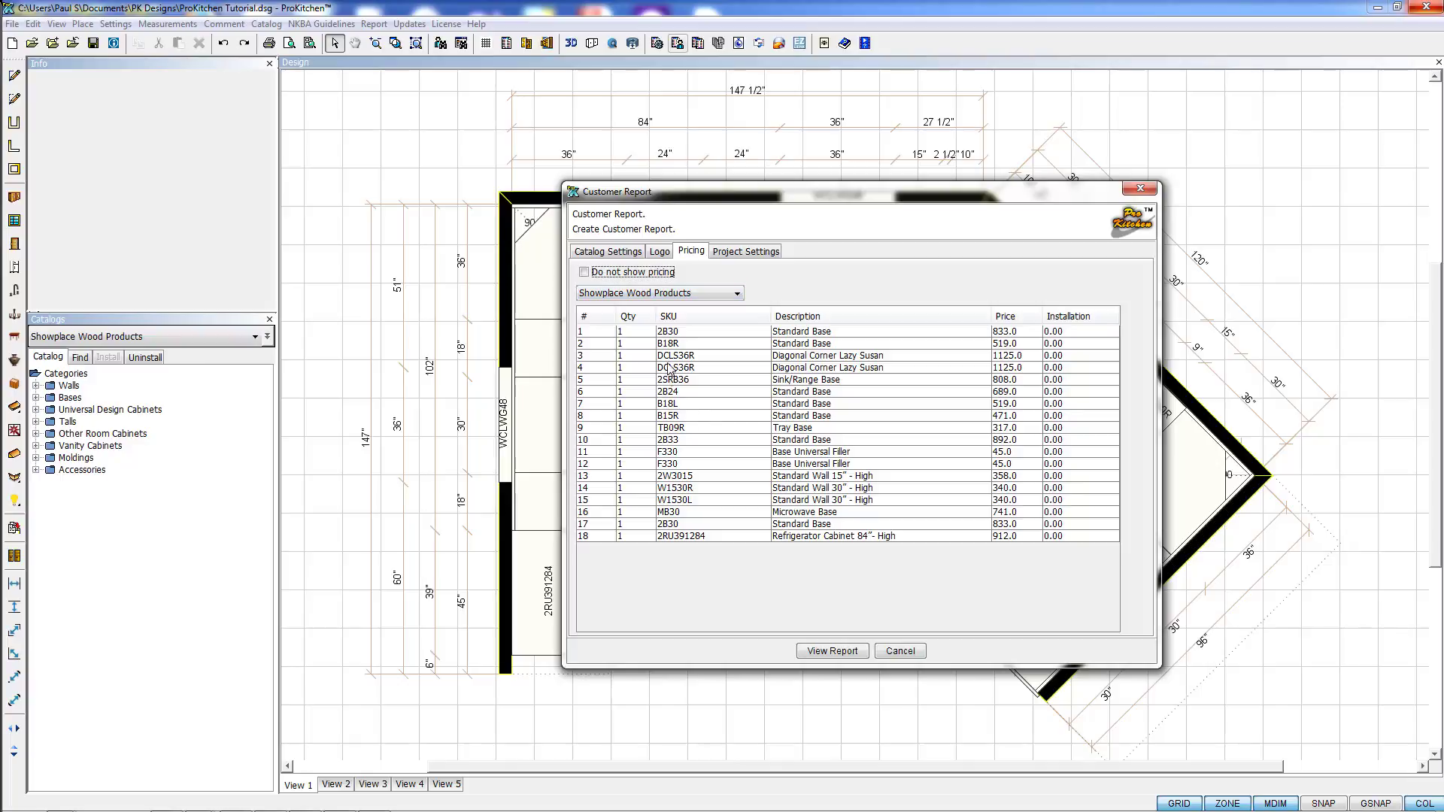
pyautogui.click(585, 272)
pyautogui.click(584, 273)
pyautogui.click(675, 295)
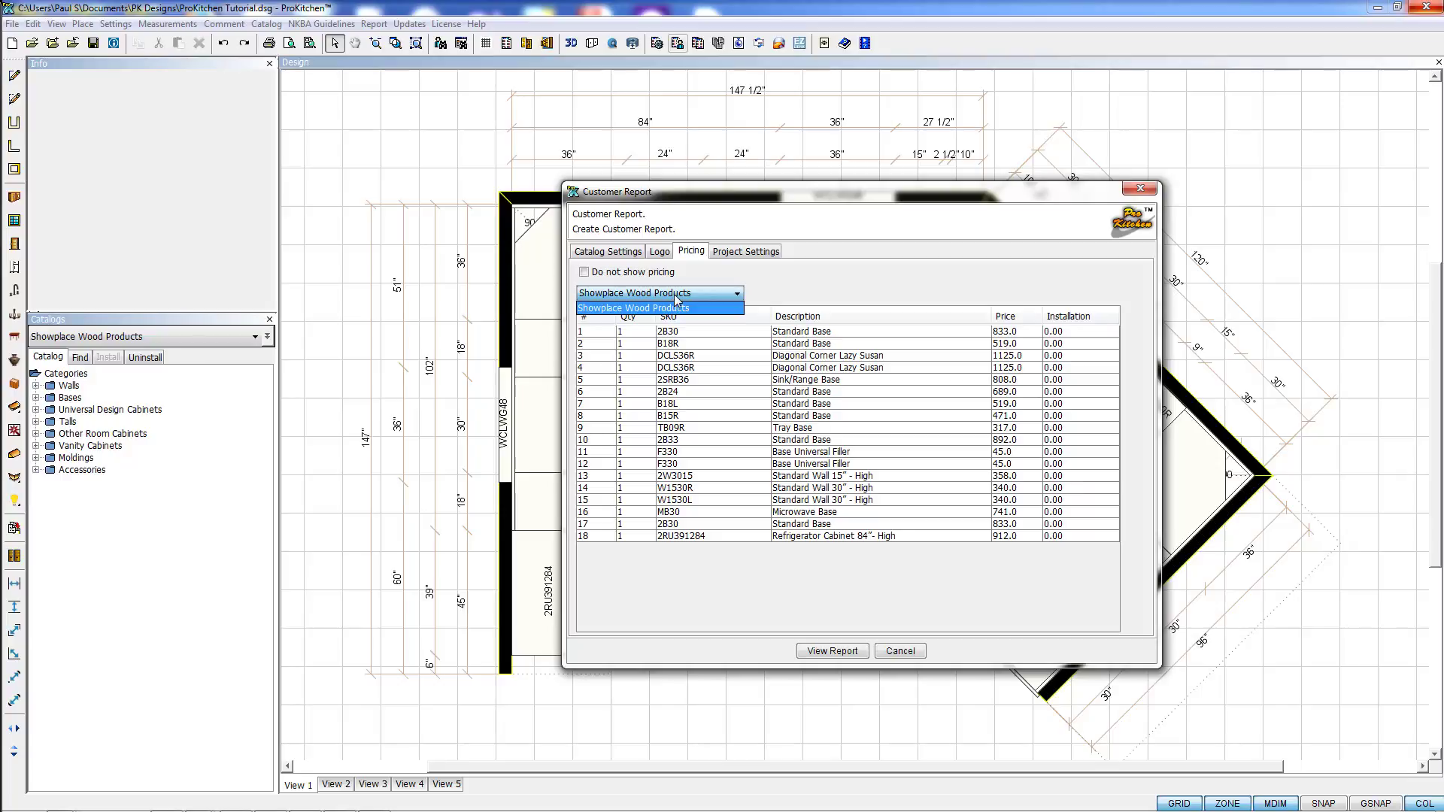
pyautogui.click(811, 300)
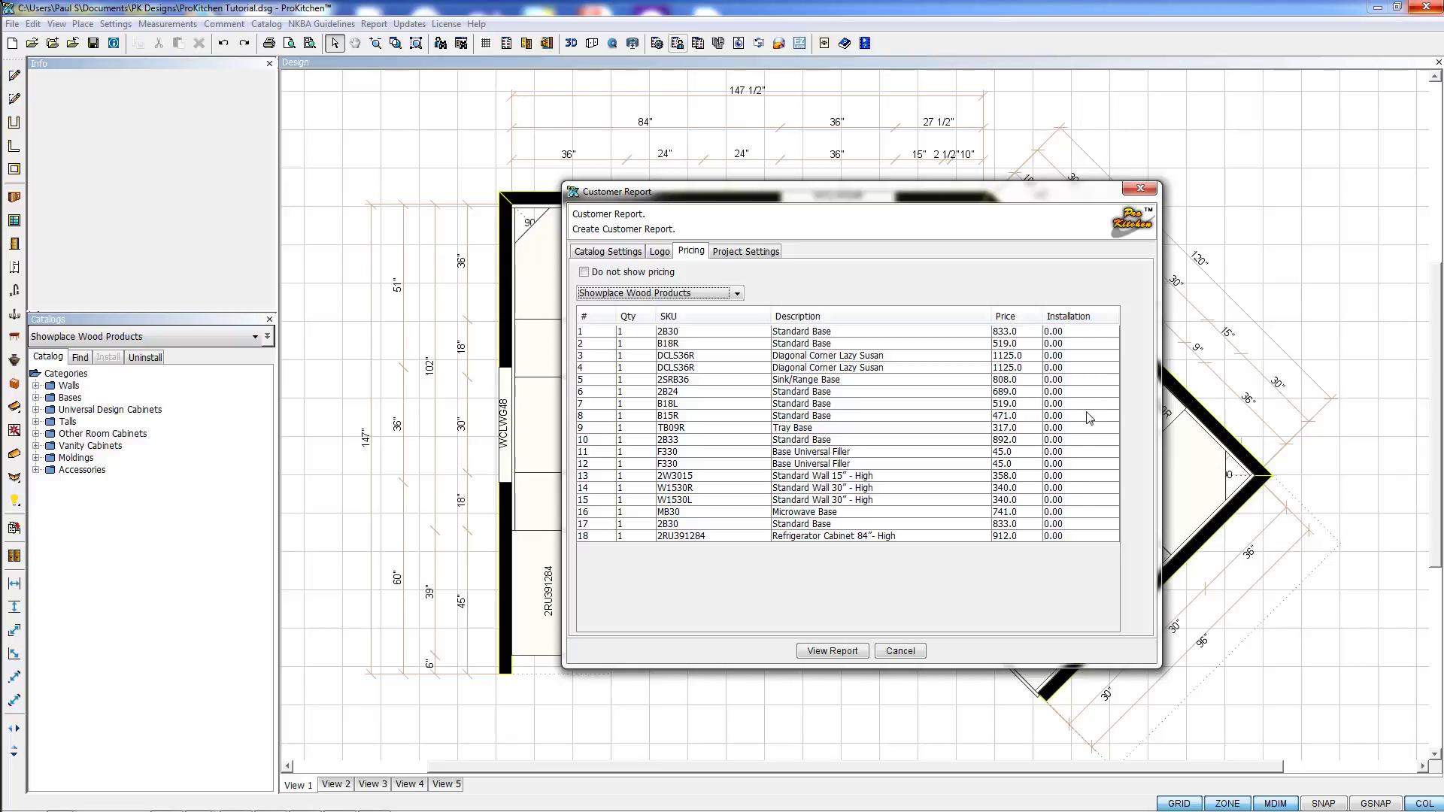
# - Enter a 1,510.00 installation charge on the 2B30 Standard Base line
pyautogui.click(1074, 333)
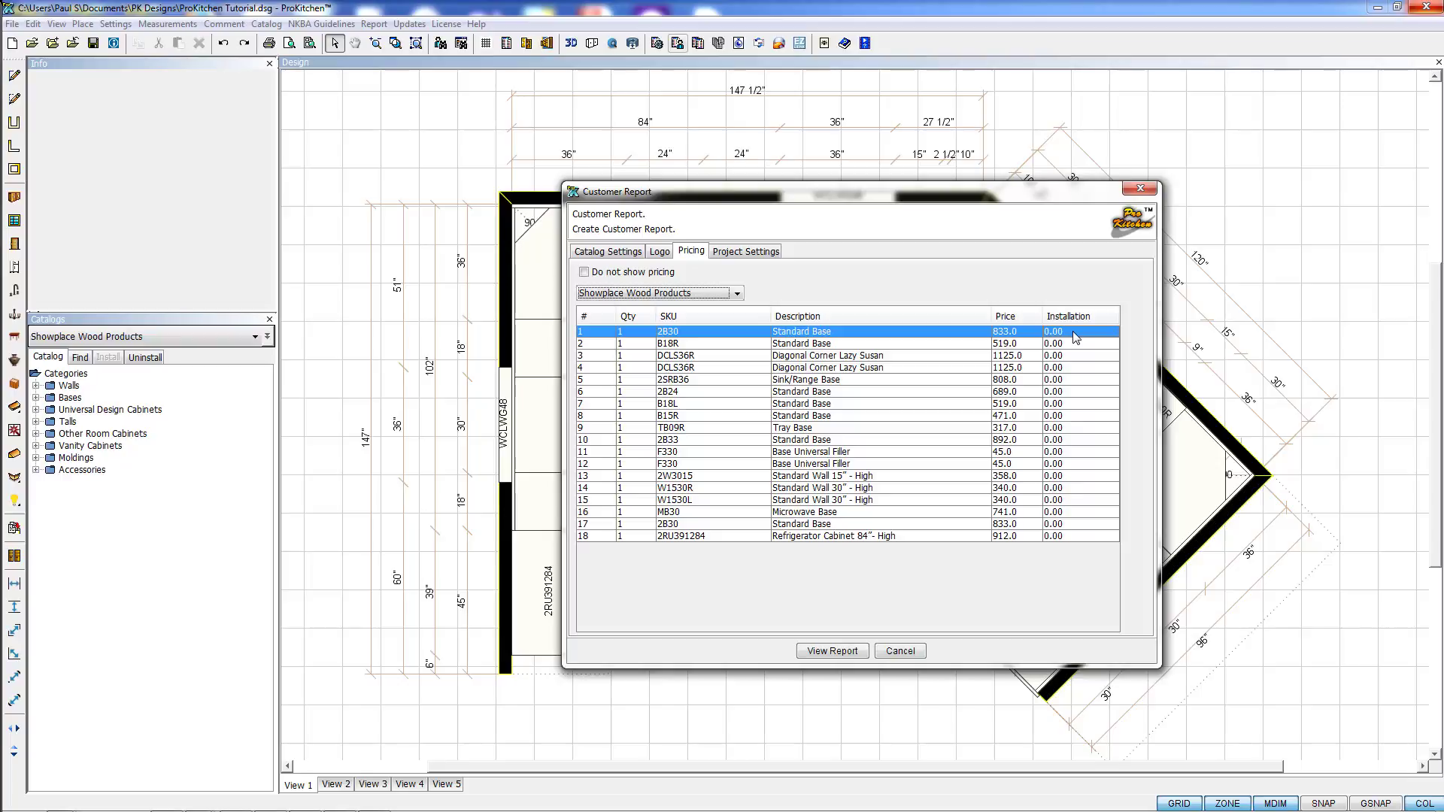
pyautogui.click(1070, 332)
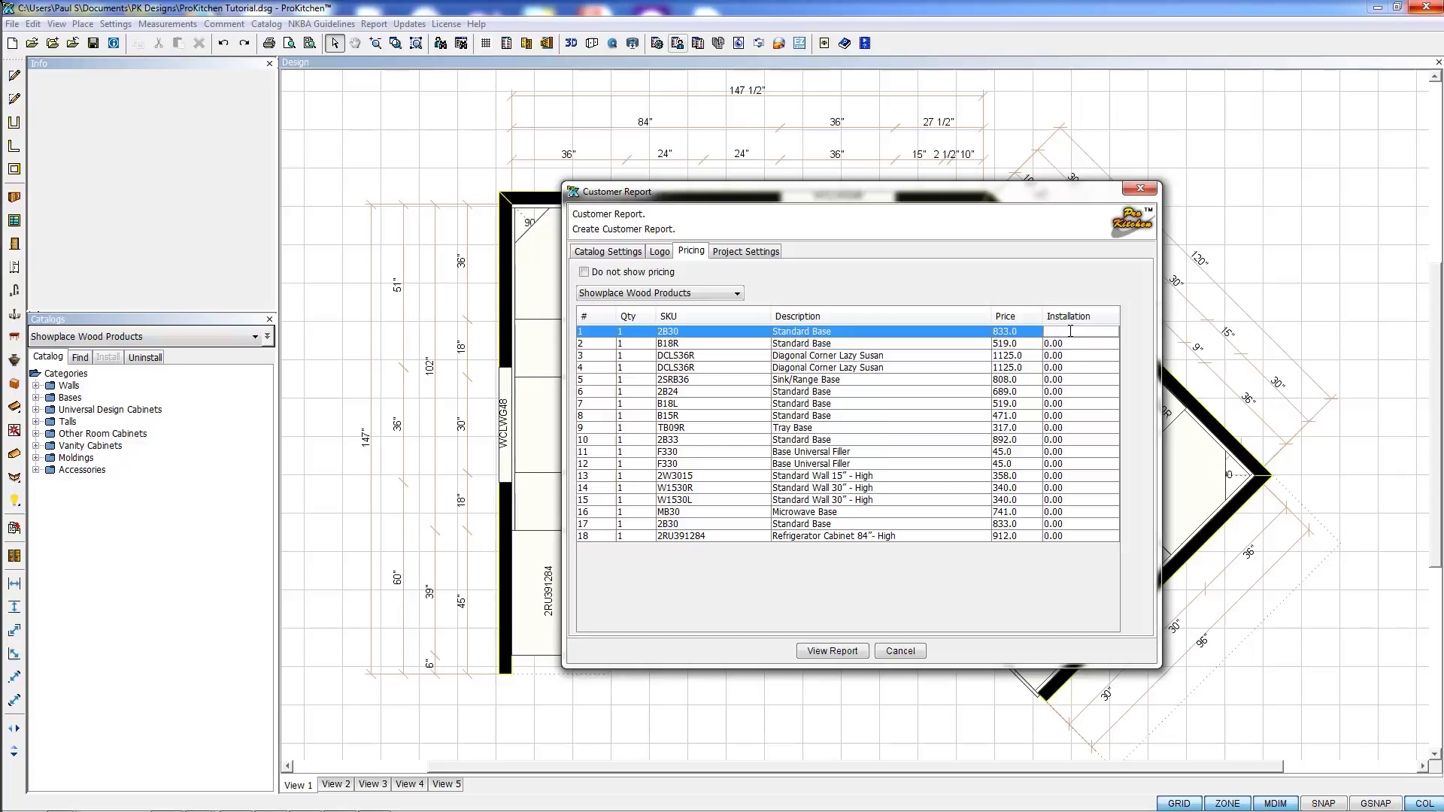
pyautogui.write('1510.00')
pyautogui.click(1083, 345)
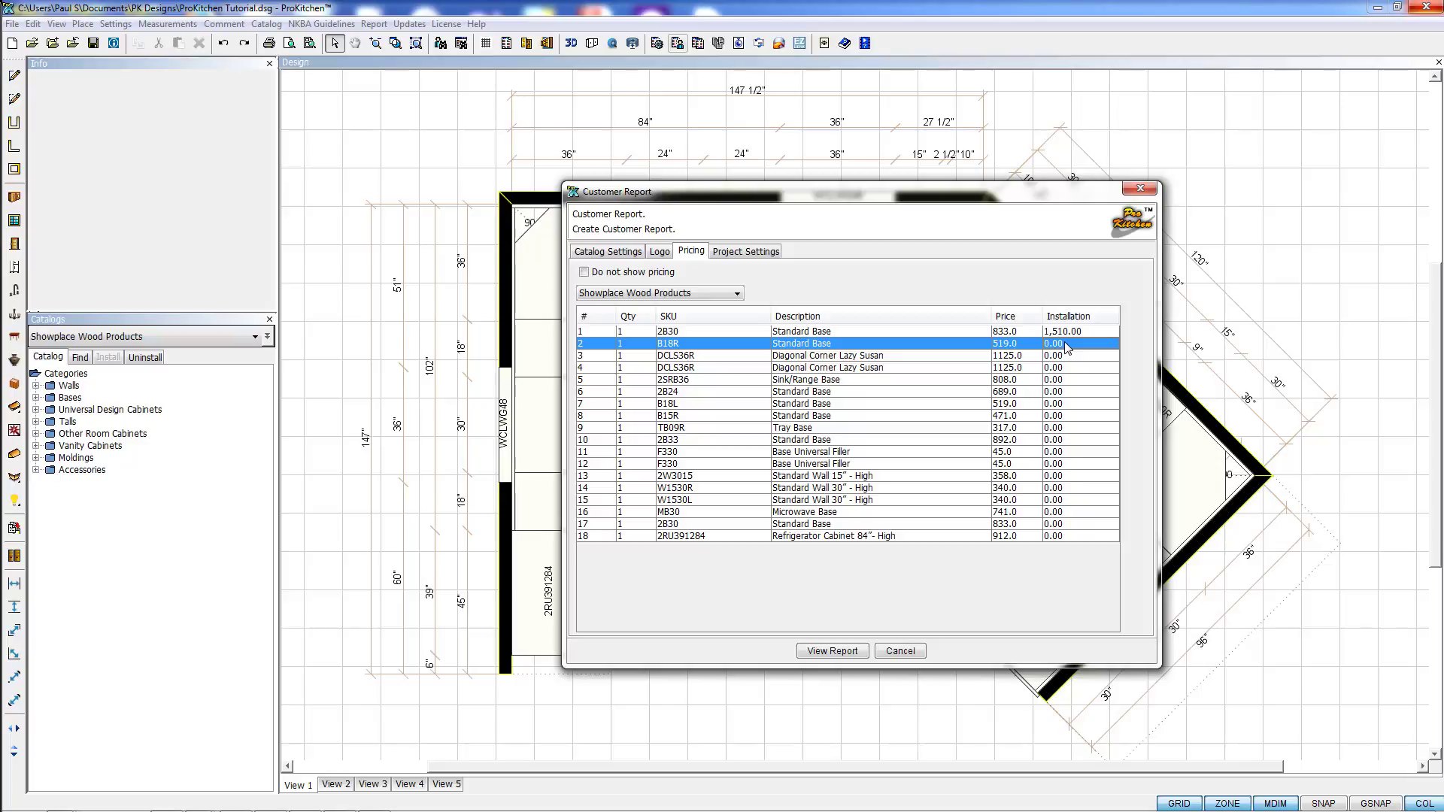
# - Check the Project Settings details, placing the cursor in the Job Name field
pyautogui.click(760, 256)
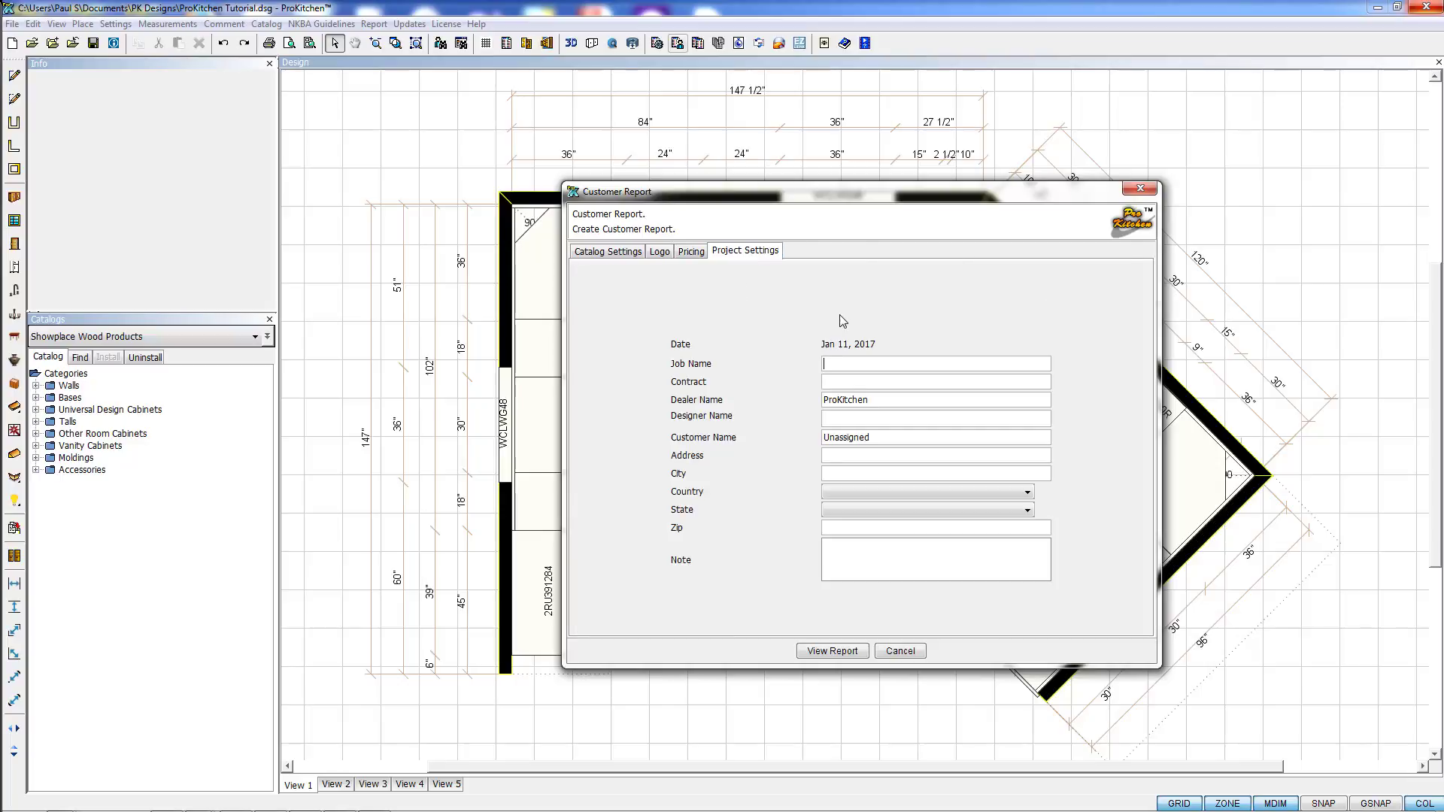
pyautogui.click(836, 365)
# - Generate the customer report, page through to the 14,769.67 Job Total, then close it
pyautogui.click(815, 653)
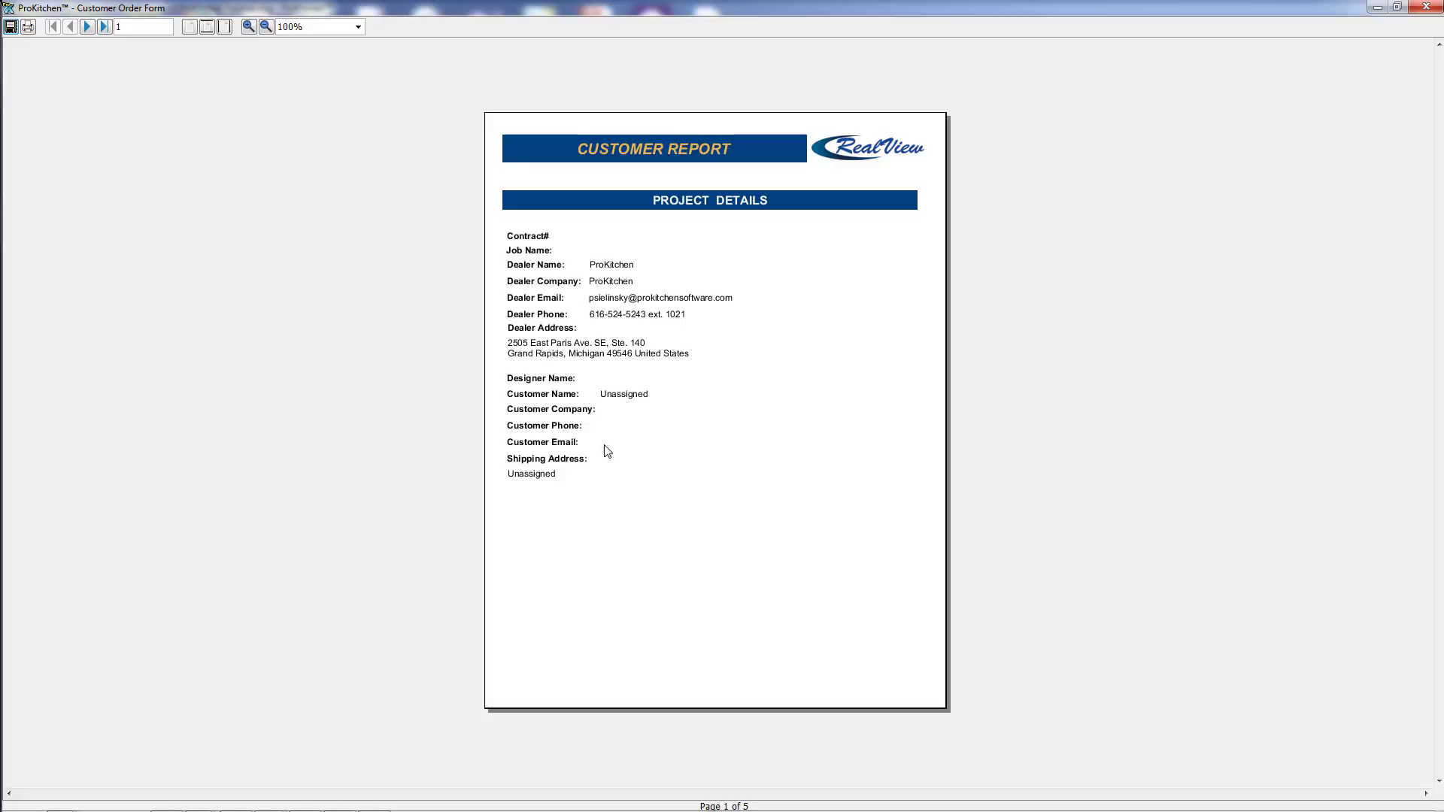
pyautogui.click(87, 26)
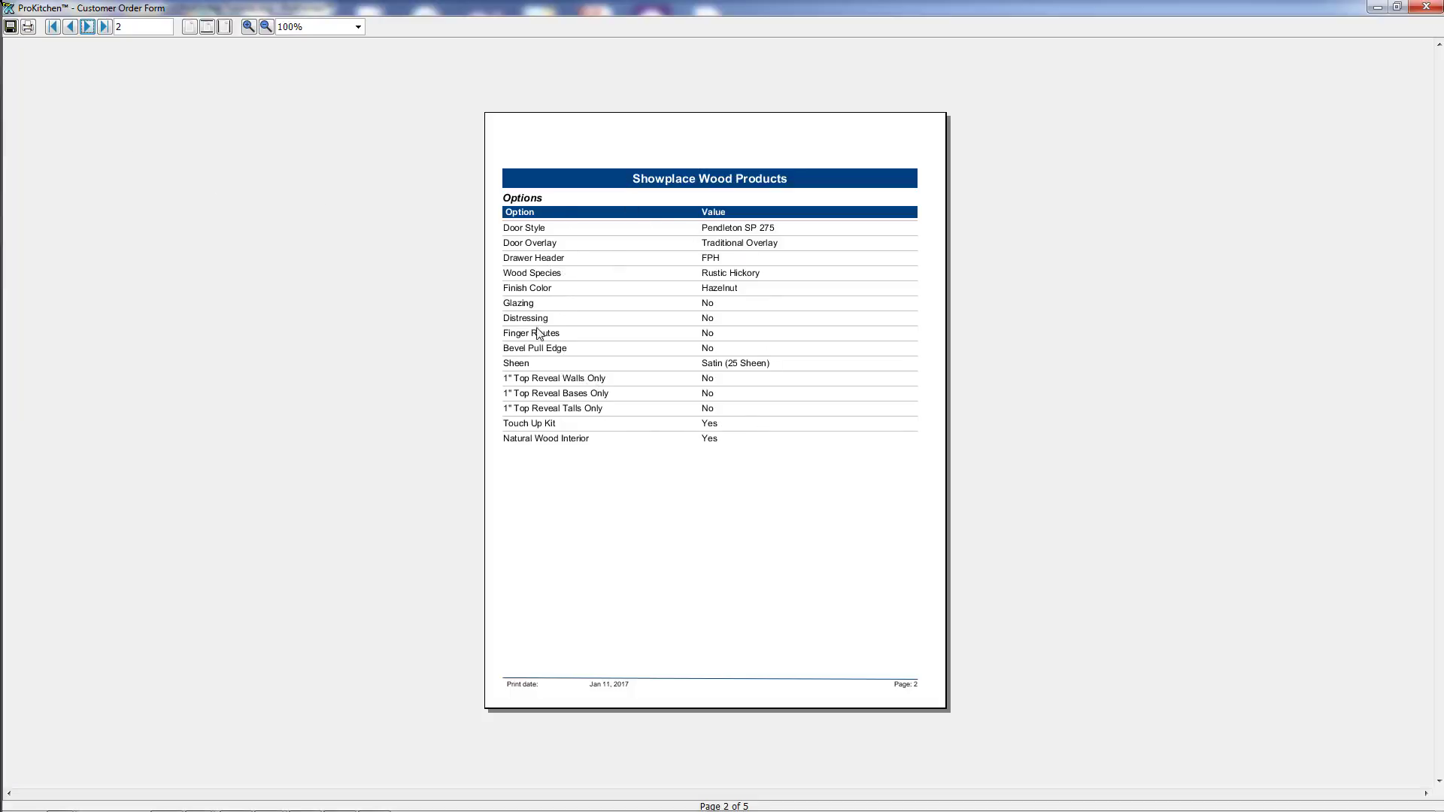
pyautogui.click(87, 27)
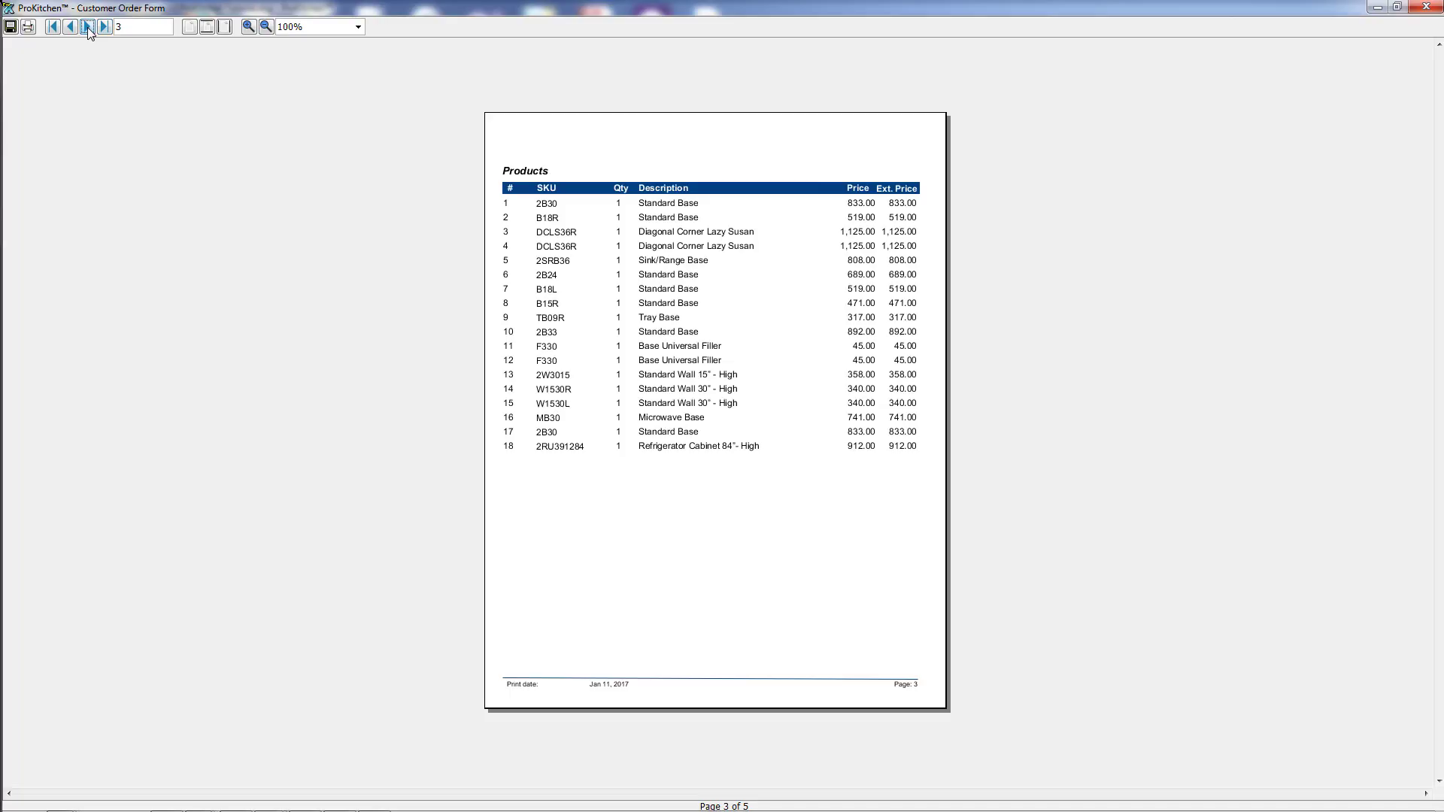
pyautogui.click(88, 27)
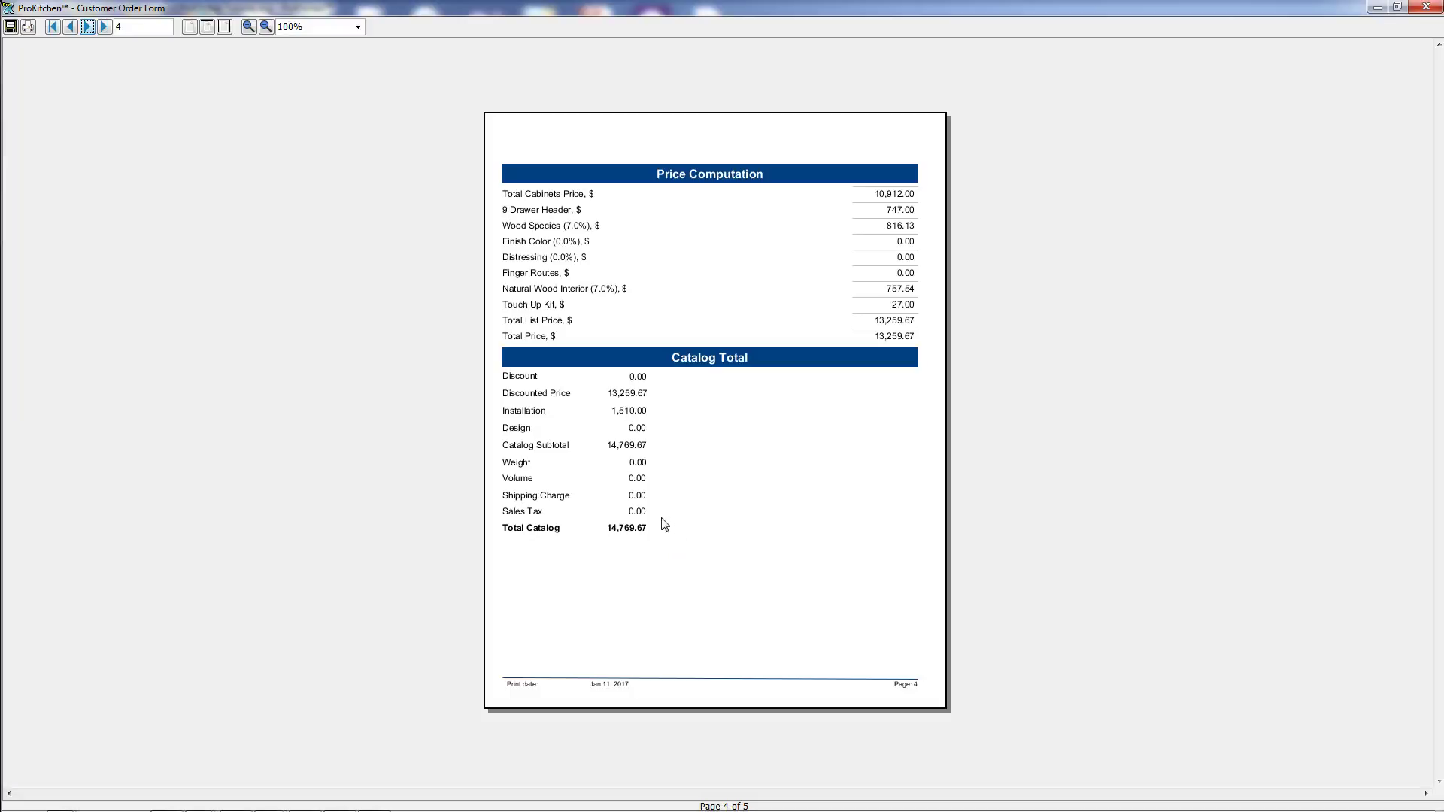
pyautogui.press('pagedown')
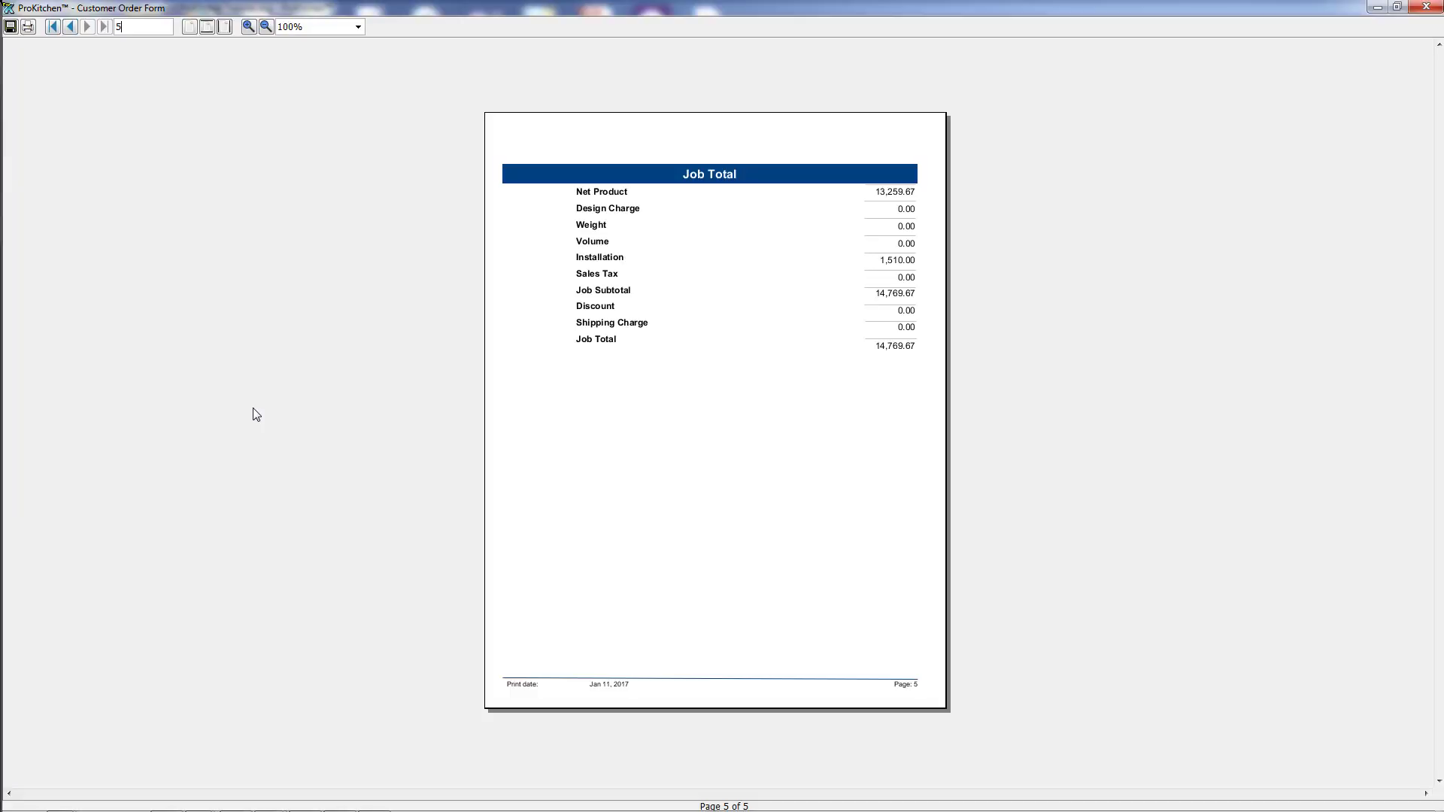
pyautogui.click(1424, 8)
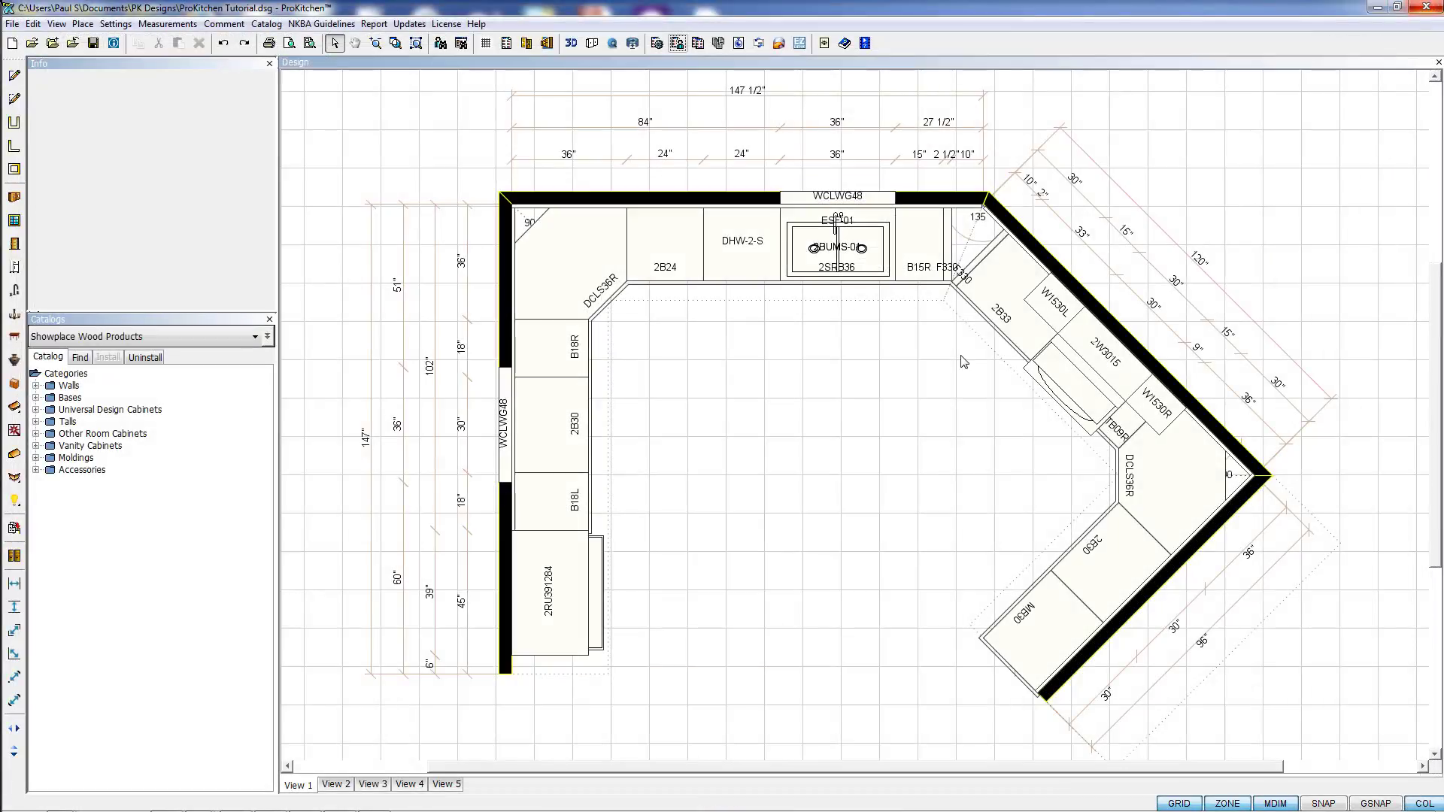